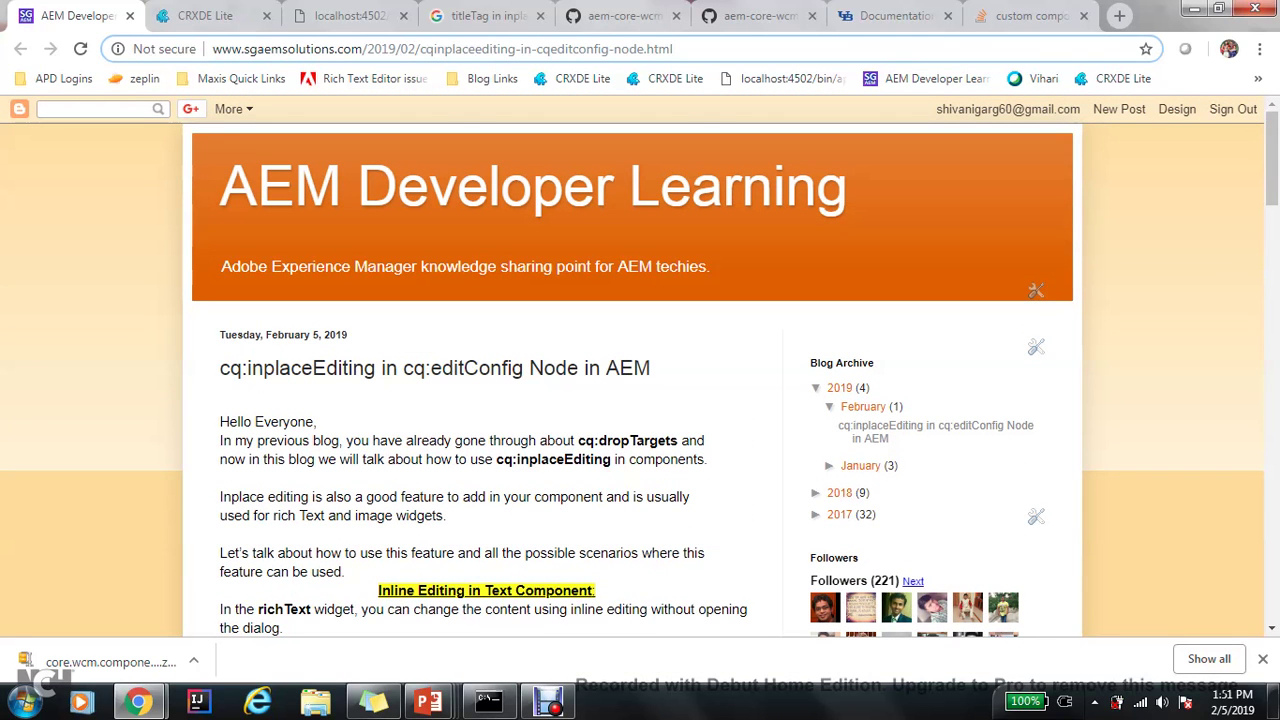
# Scroll the blog post to the Title Component in-place editing steps and close one aem-core-wcm GitHub tab.
pyautogui.scroll(-12, 640, 365)
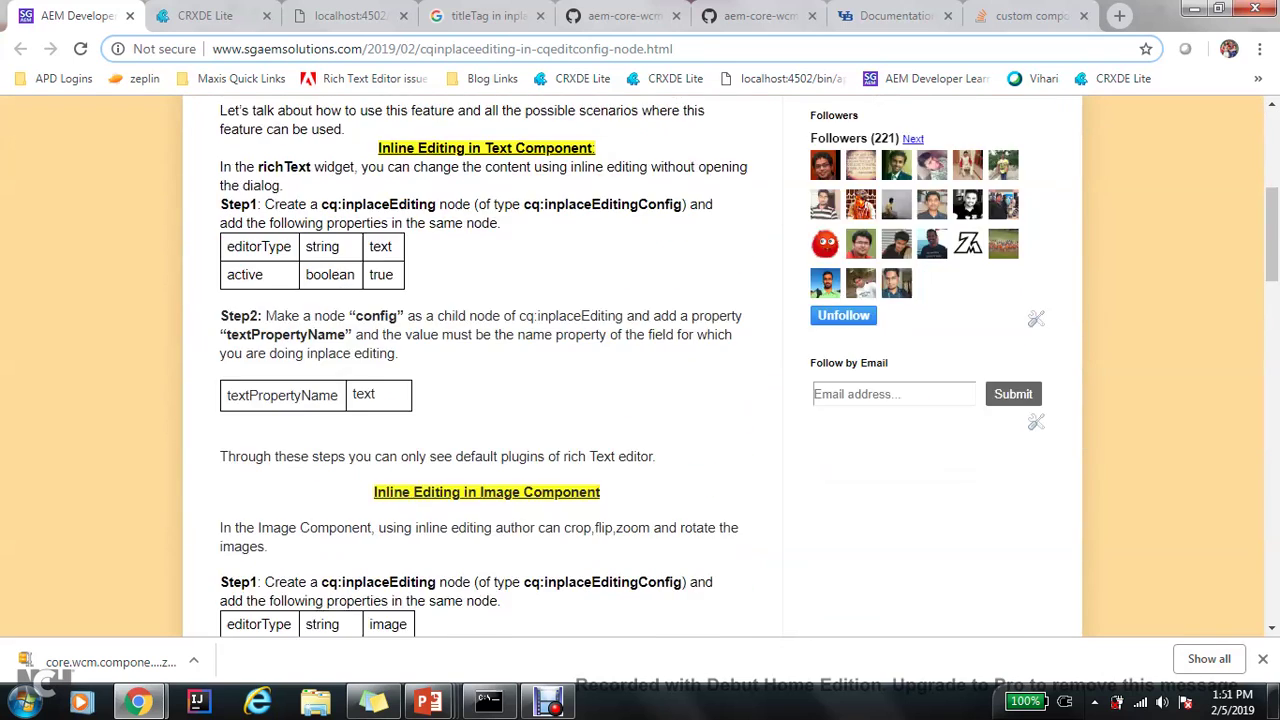
pyautogui.scroll(-3, 640, 365)
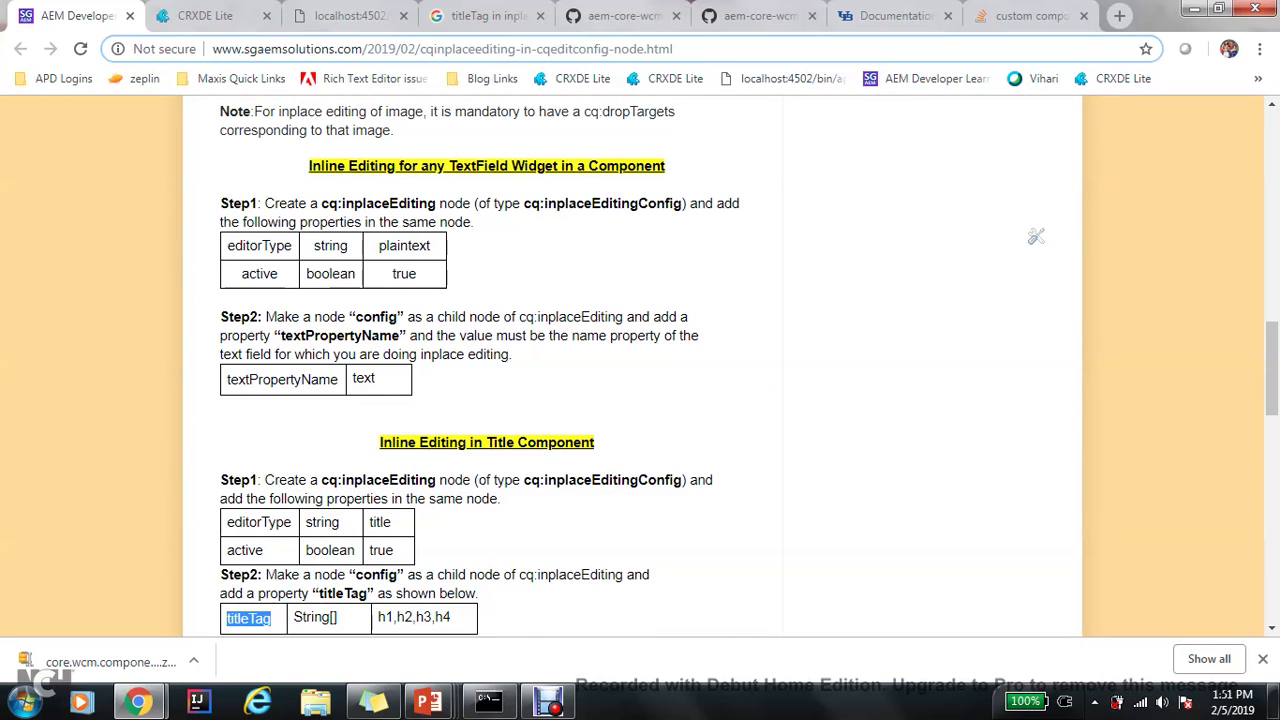
pyautogui.scroll(-1, 640, 365)
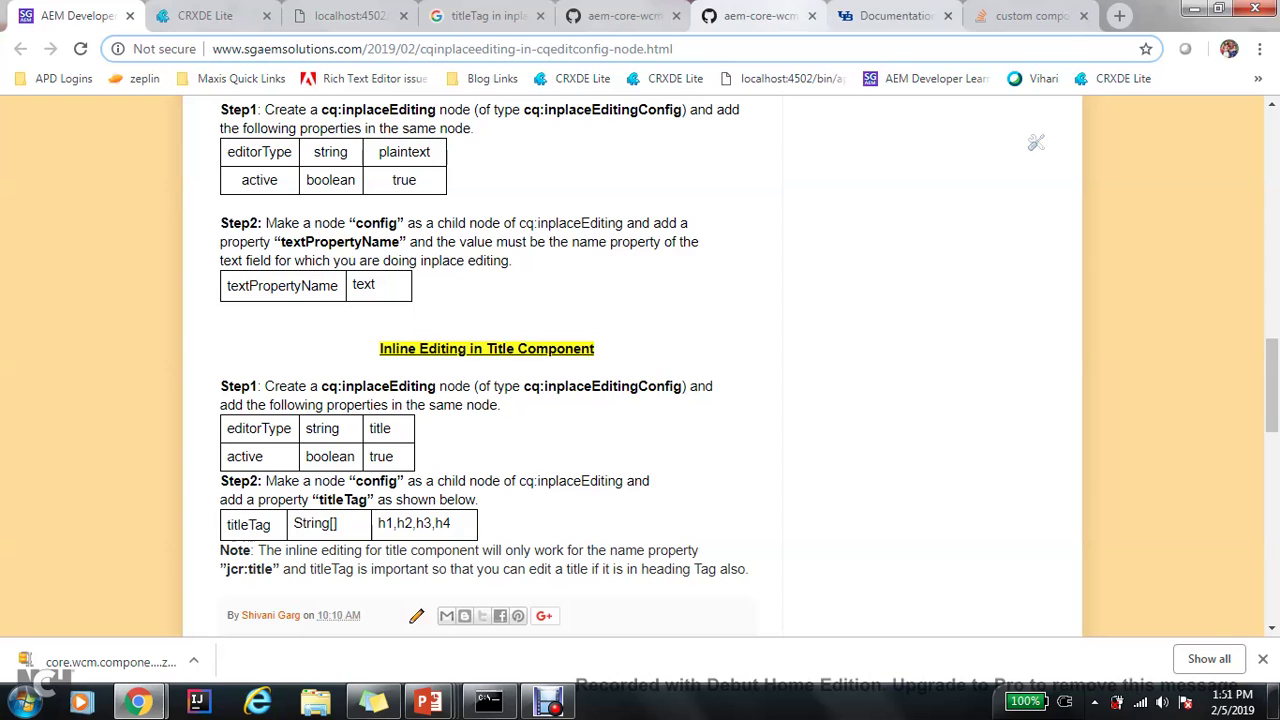
pyautogui.click(676, 16)
# Close the other GitHub, Documentation, custom component article and titleTag search tabs.
pyautogui.click(676, 16)
pyautogui.click(676, 16)
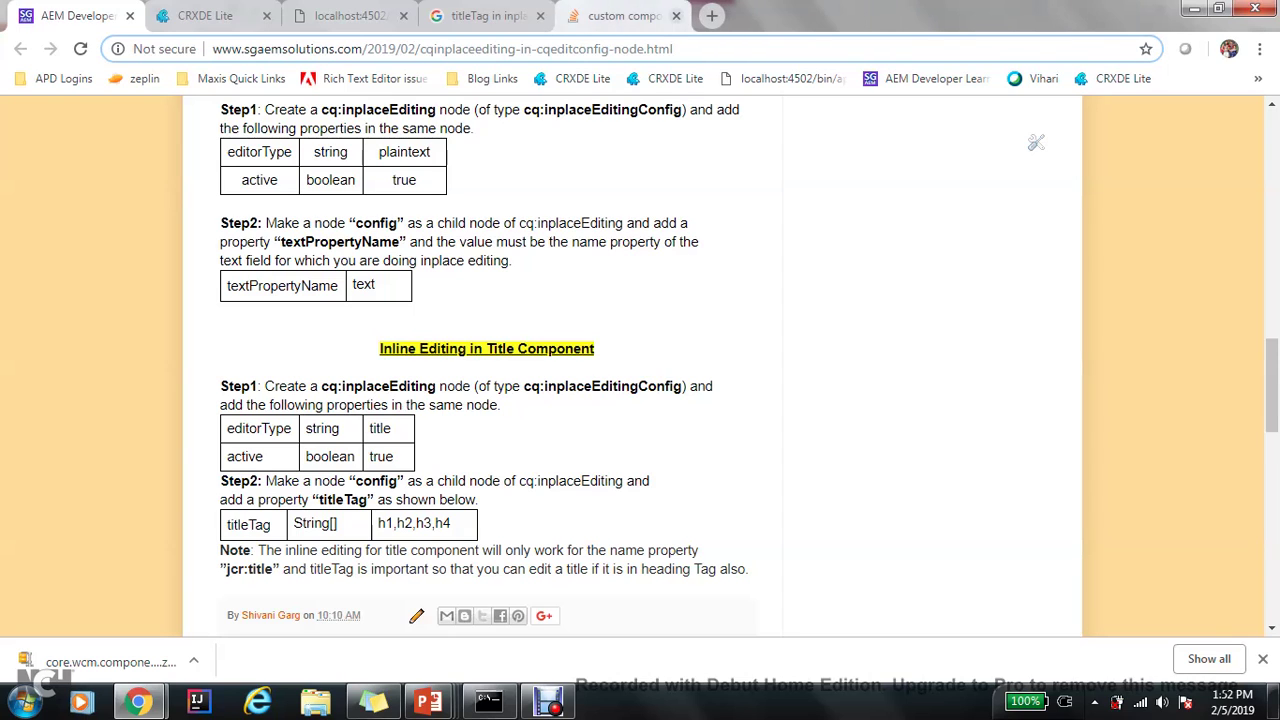
pyautogui.click(676, 16)
pyautogui.click(670, 16)
pyautogui.click(300, 16)
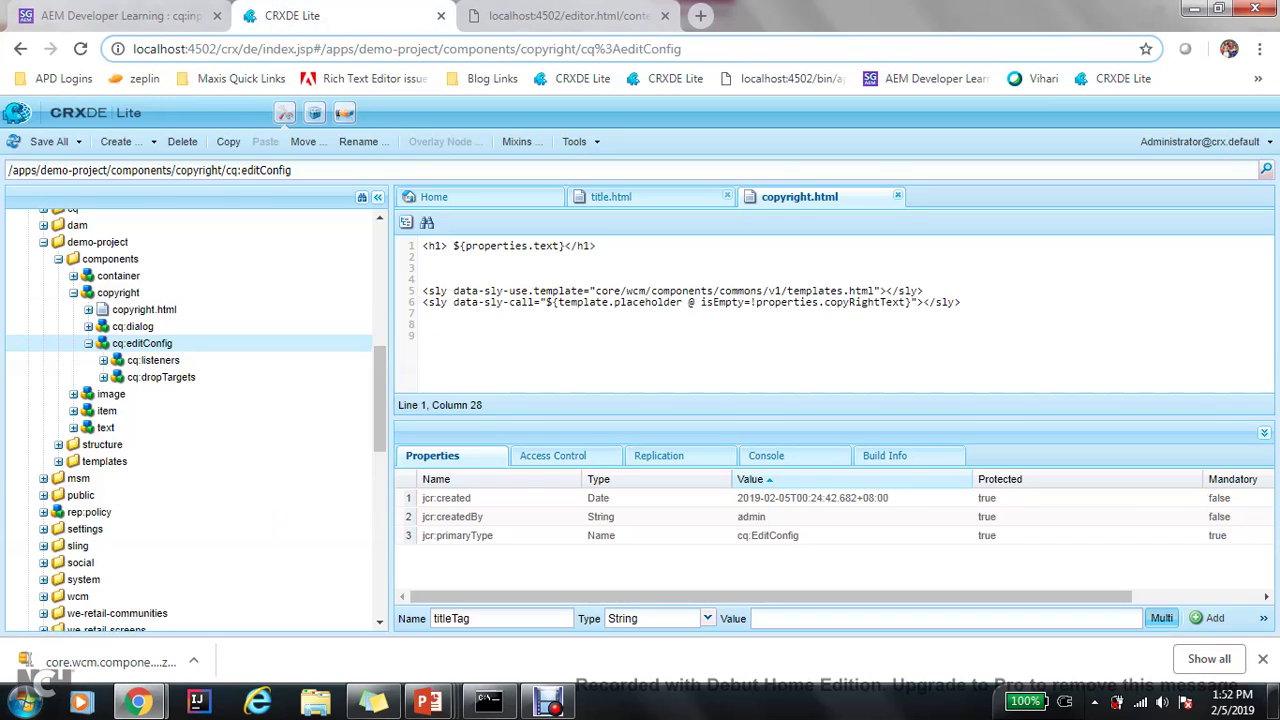
# Insert a CopyRight Text component into the demo page's empty drop area and open its dialog.
pyautogui.click(560, 16)
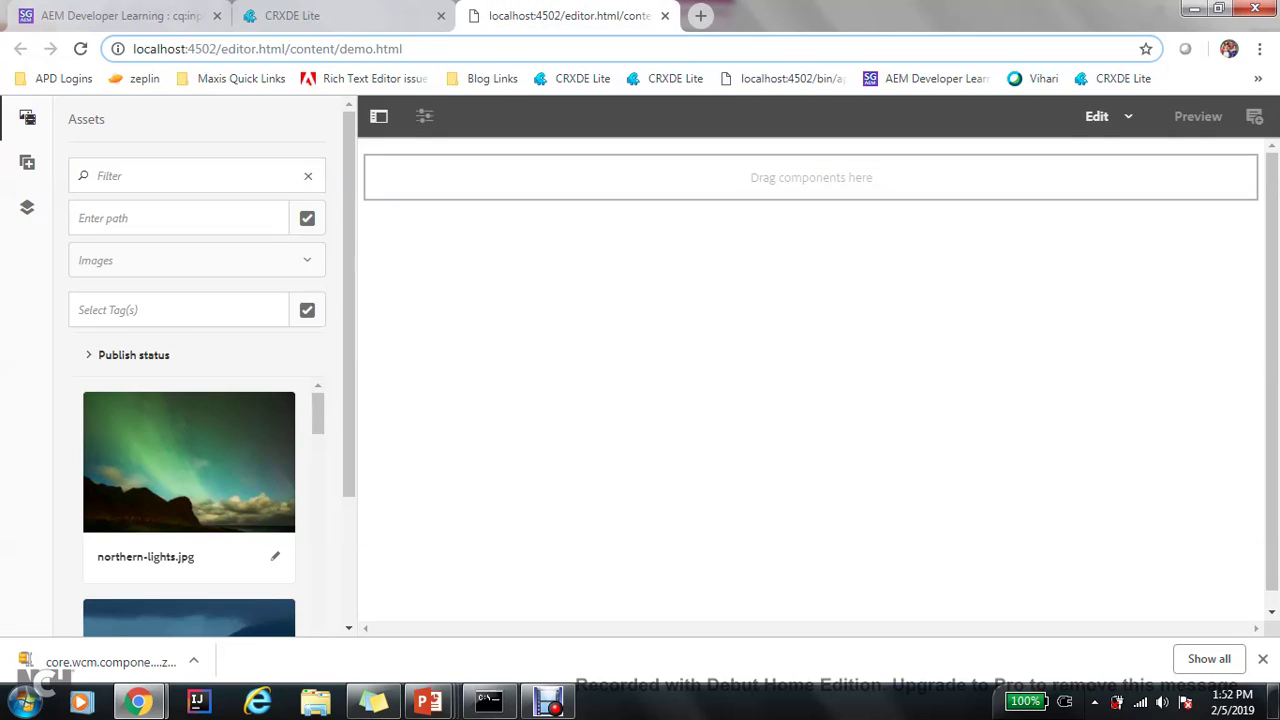
pyautogui.click(811, 177)
pyautogui.click(391, 220)
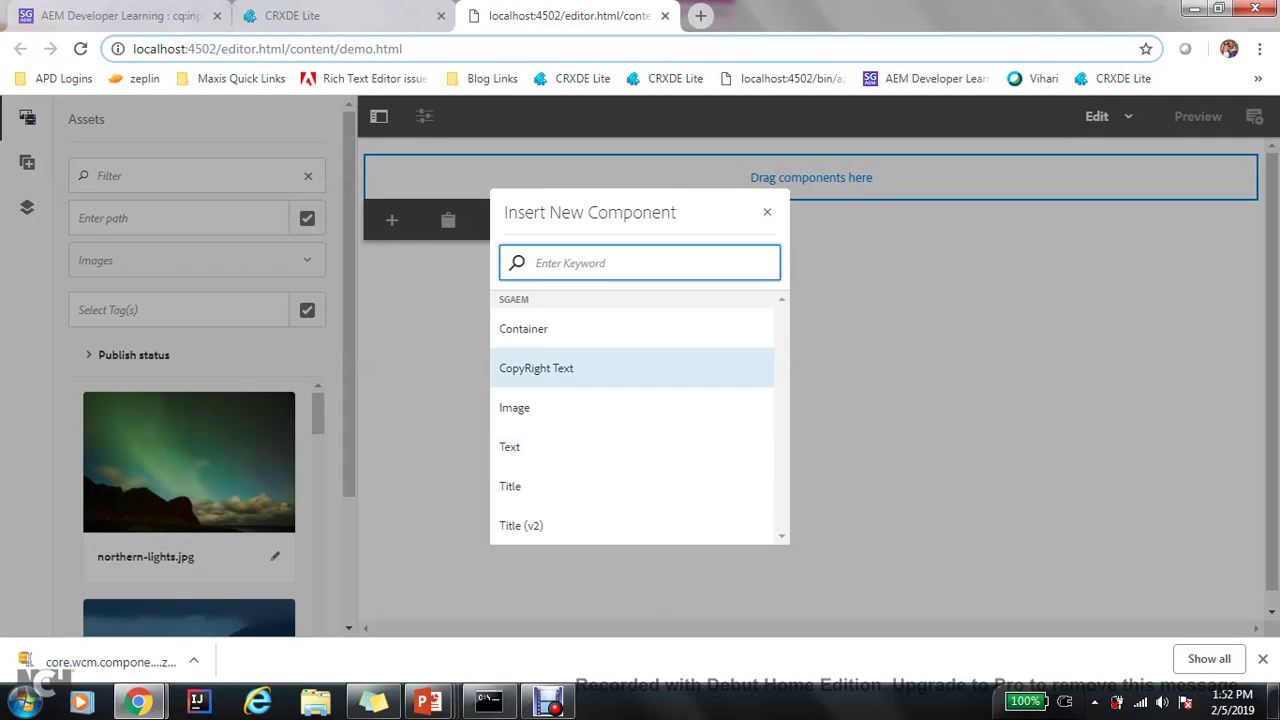
pyautogui.click(536, 368)
pyautogui.doubleClick(811, 166)
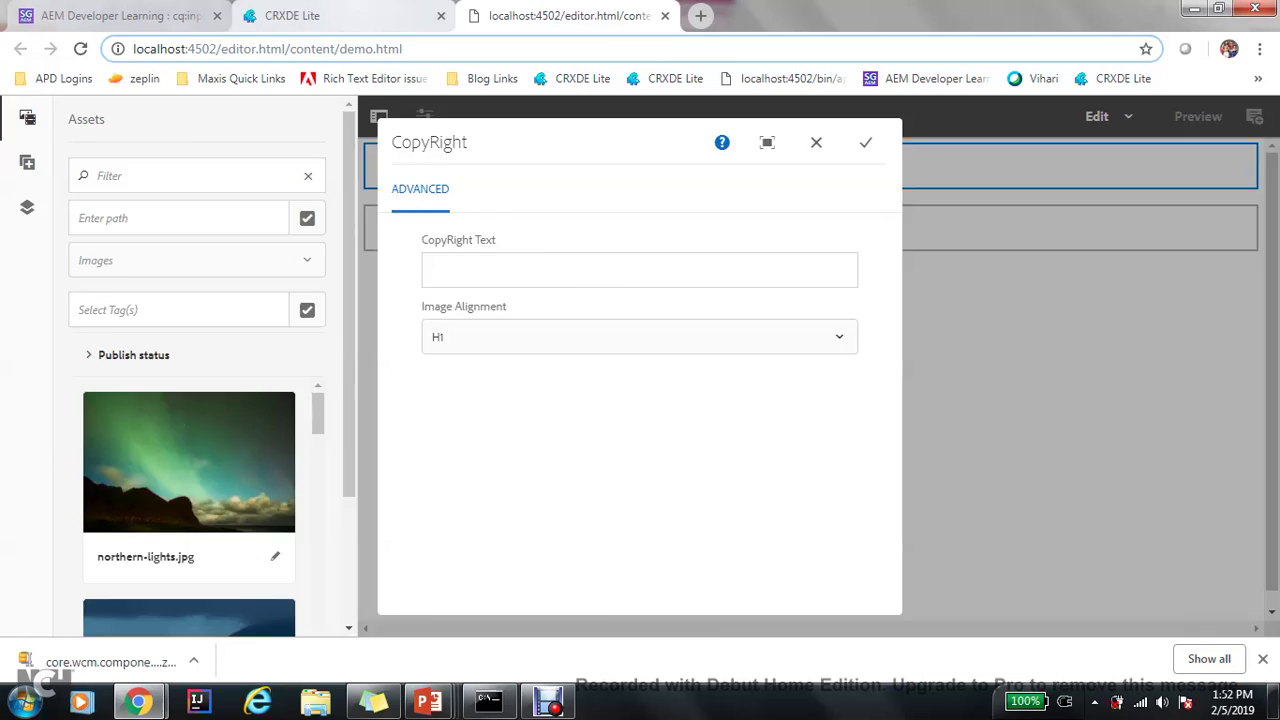
pyautogui.click(292, 16)
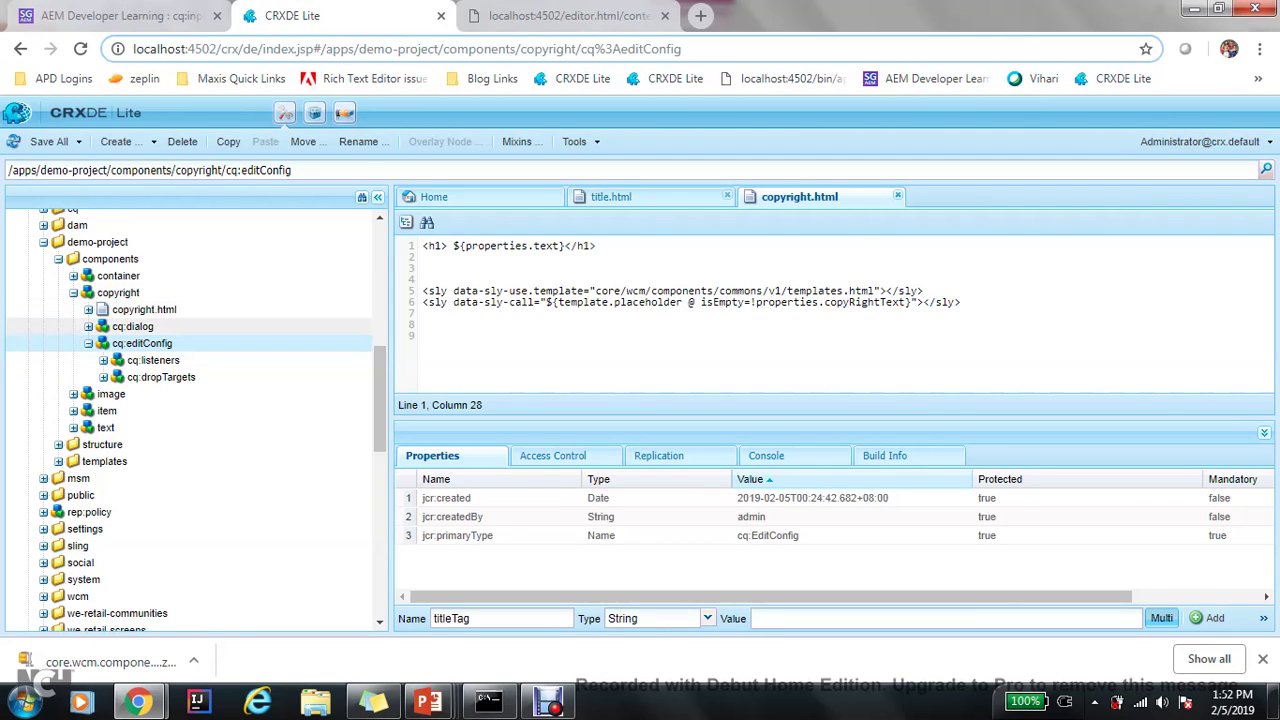
# Rename the imagealignment field's fieldLabel to 'Type' in cq:dialog and reload the page editor.
pyautogui.doubleClick(132, 326)
pyautogui.click(253, 495)
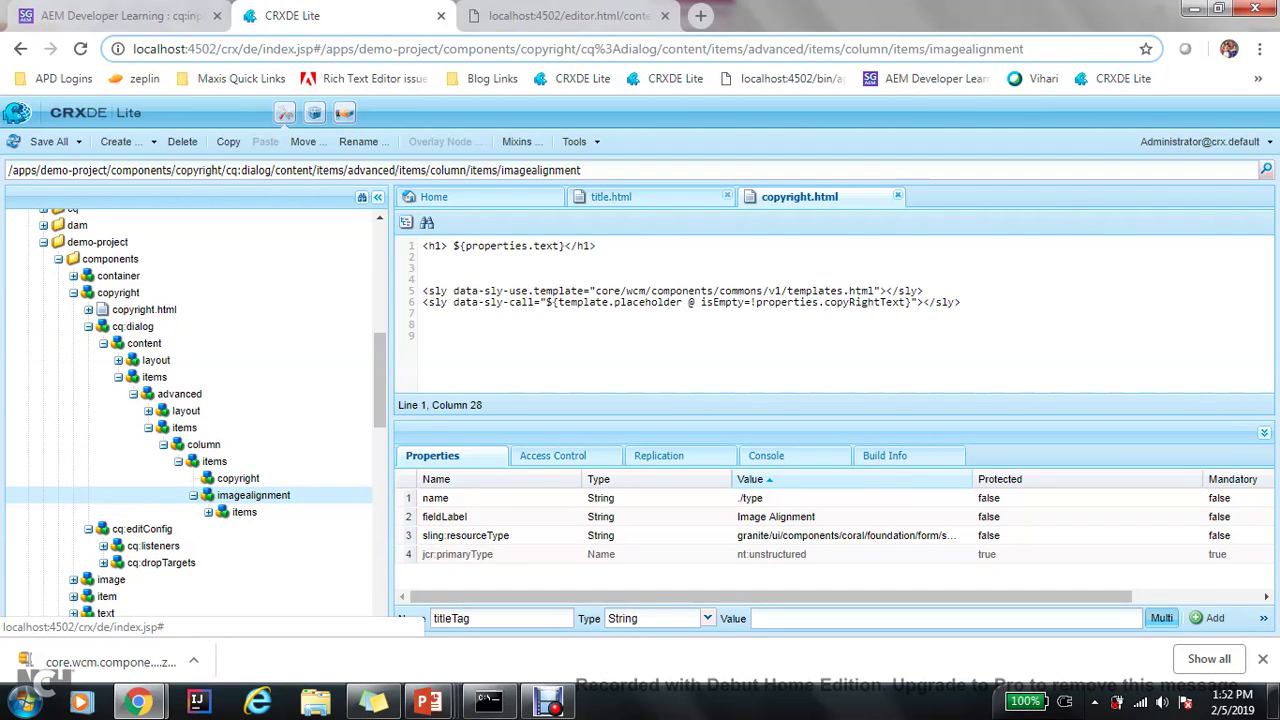
pyautogui.click(776, 516)
pyautogui.click(776, 516)
pyautogui.write('Type')
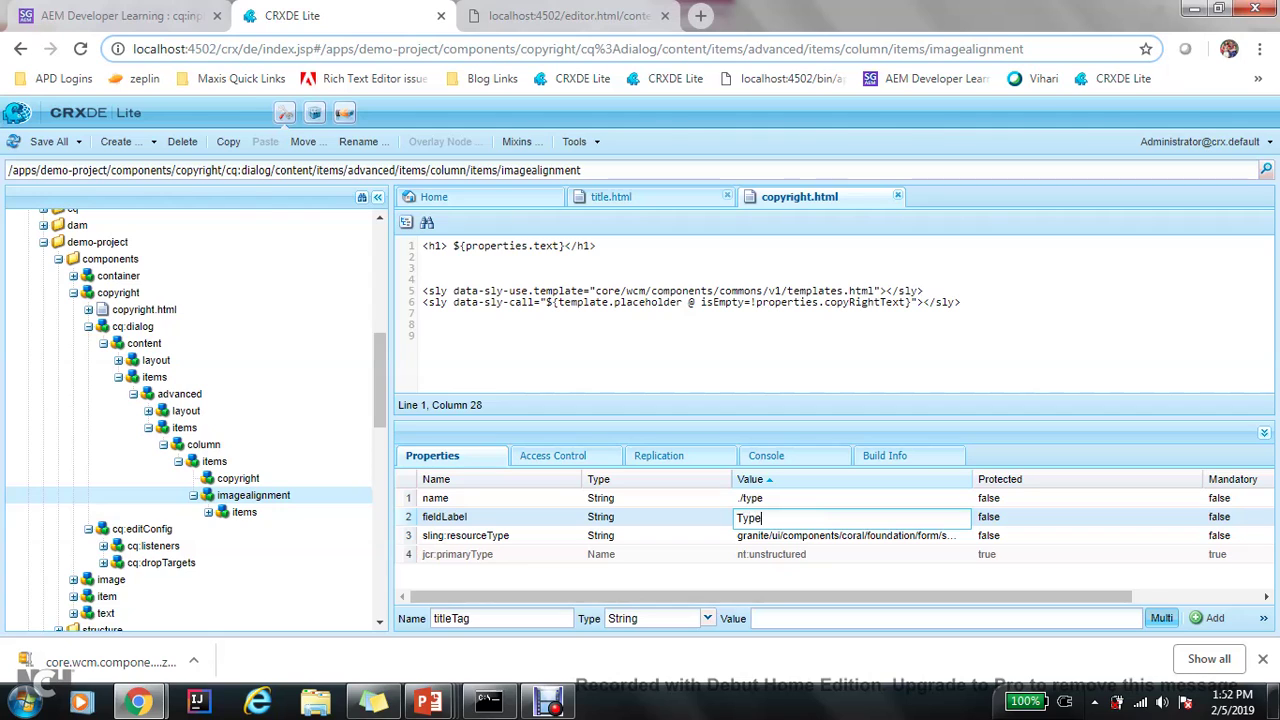
pyautogui.press('Return')
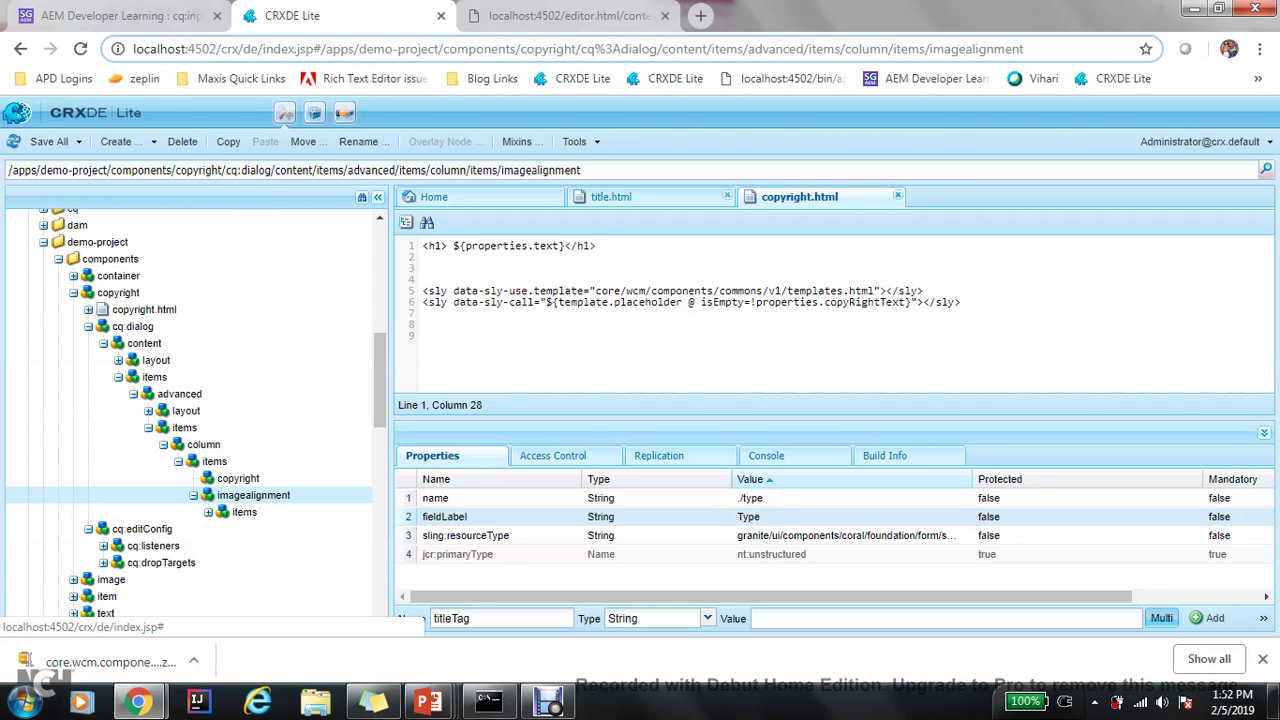
pyautogui.hotkey('ctrl', 'Tab')
pyautogui.press('F5')
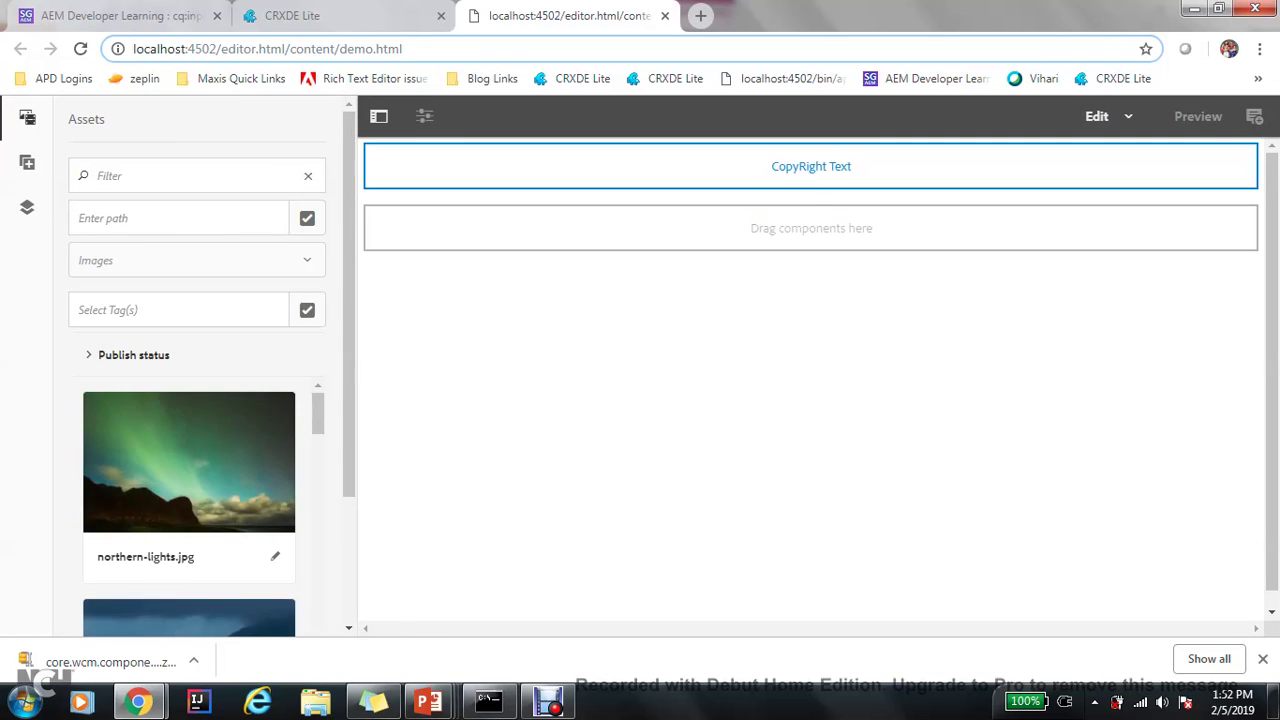
# Reopen the CopyRight dialog and confirm the Type dropdown offers H1 to H3.
pyautogui.doubleClick(811, 166)
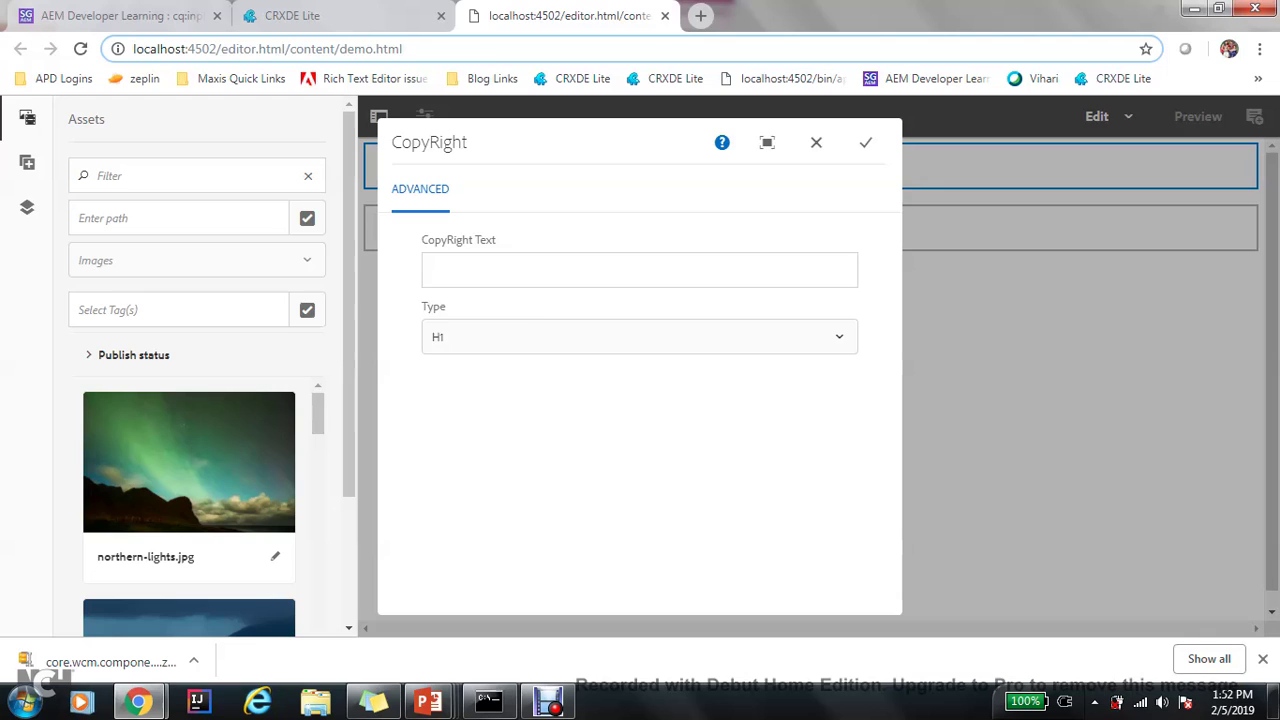
pyautogui.click(639, 270)
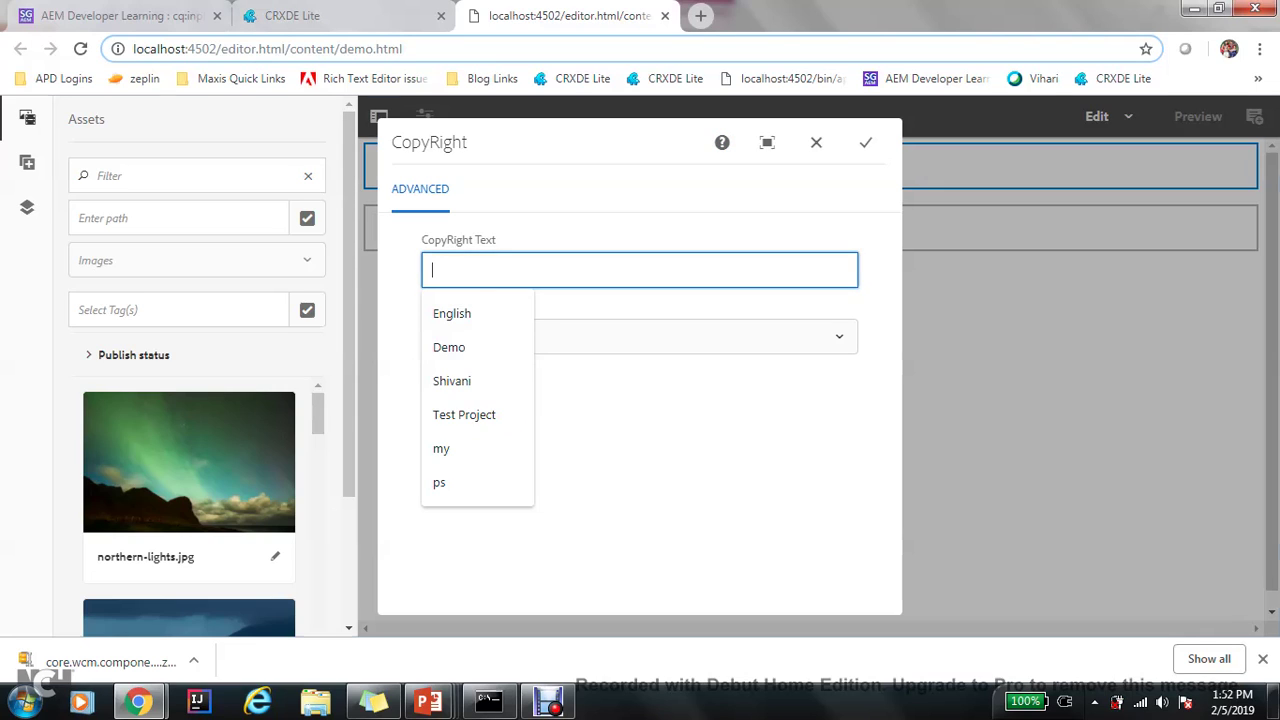
pyautogui.click(639, 337)
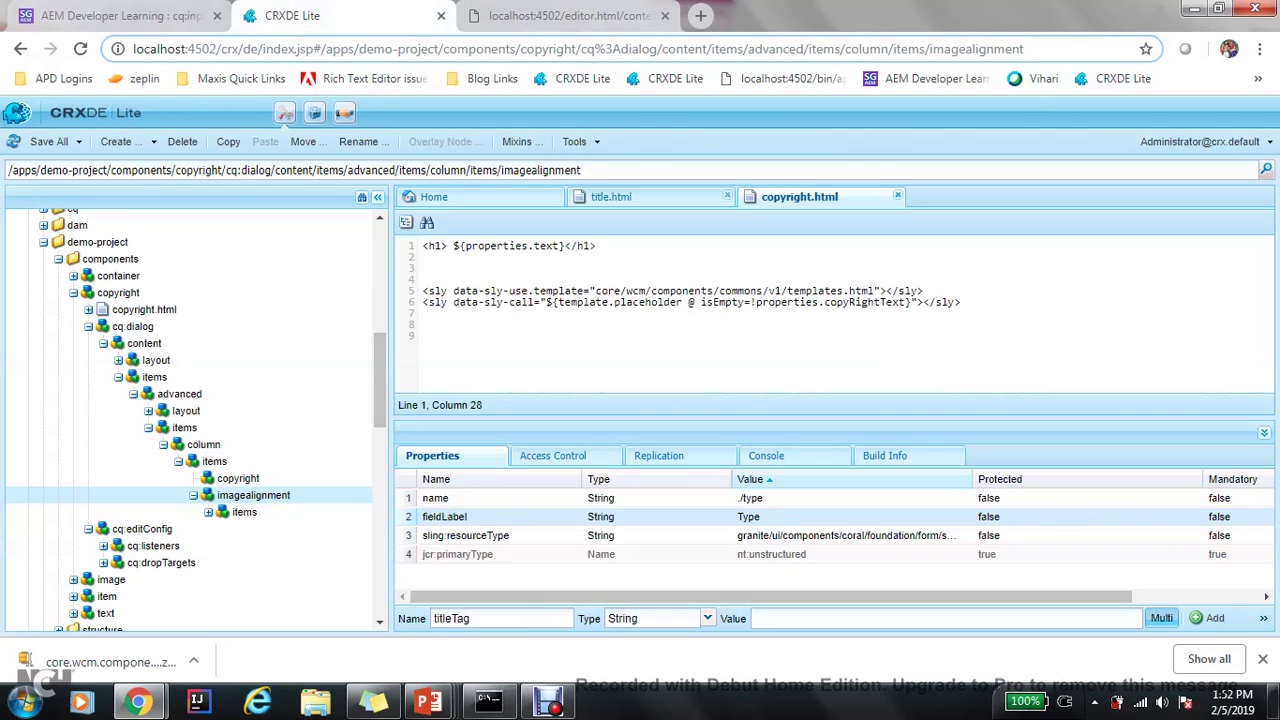
# Create a cq:inplaceEditing node of type cq:InplaceEditingConfig under cq:editConfig.
pyautogui.click(292, 16)
pyautogui.scroll(-1, 190, 560)
pyautogui.scroll(-3, 190, 480)
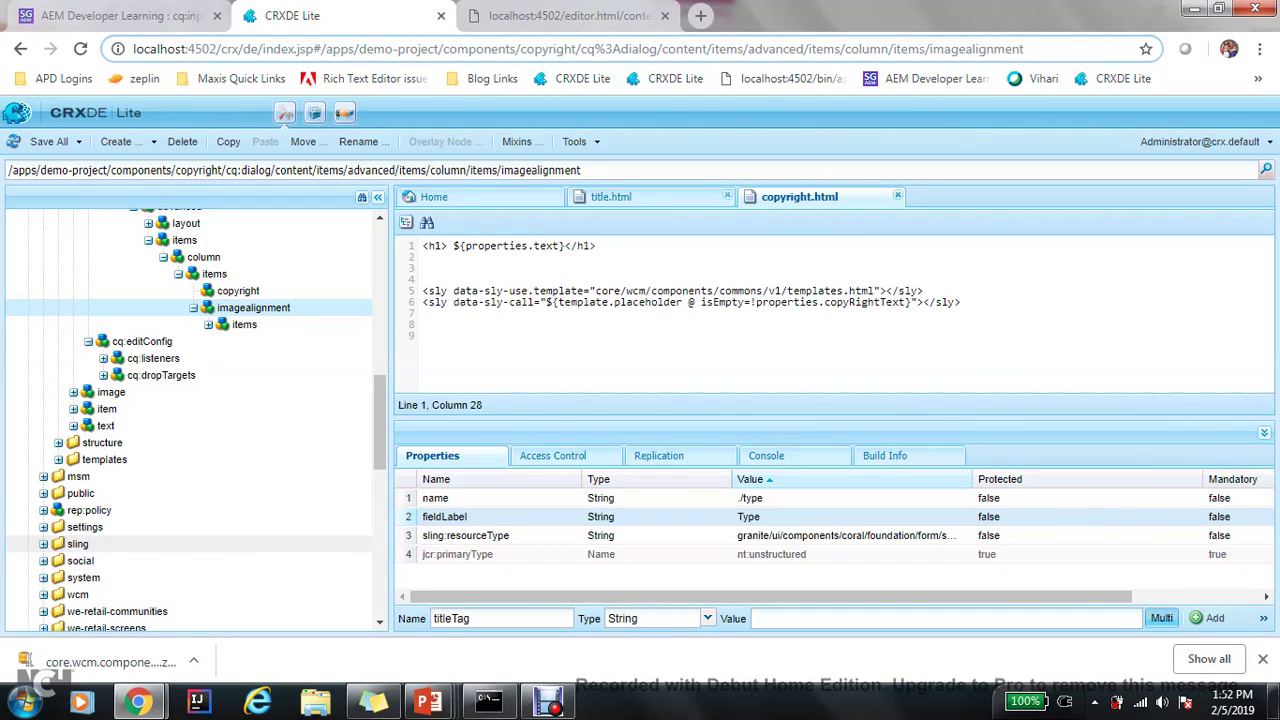
pyautogui.click(142, 341)
pyautogui.rightClick(142, 342)
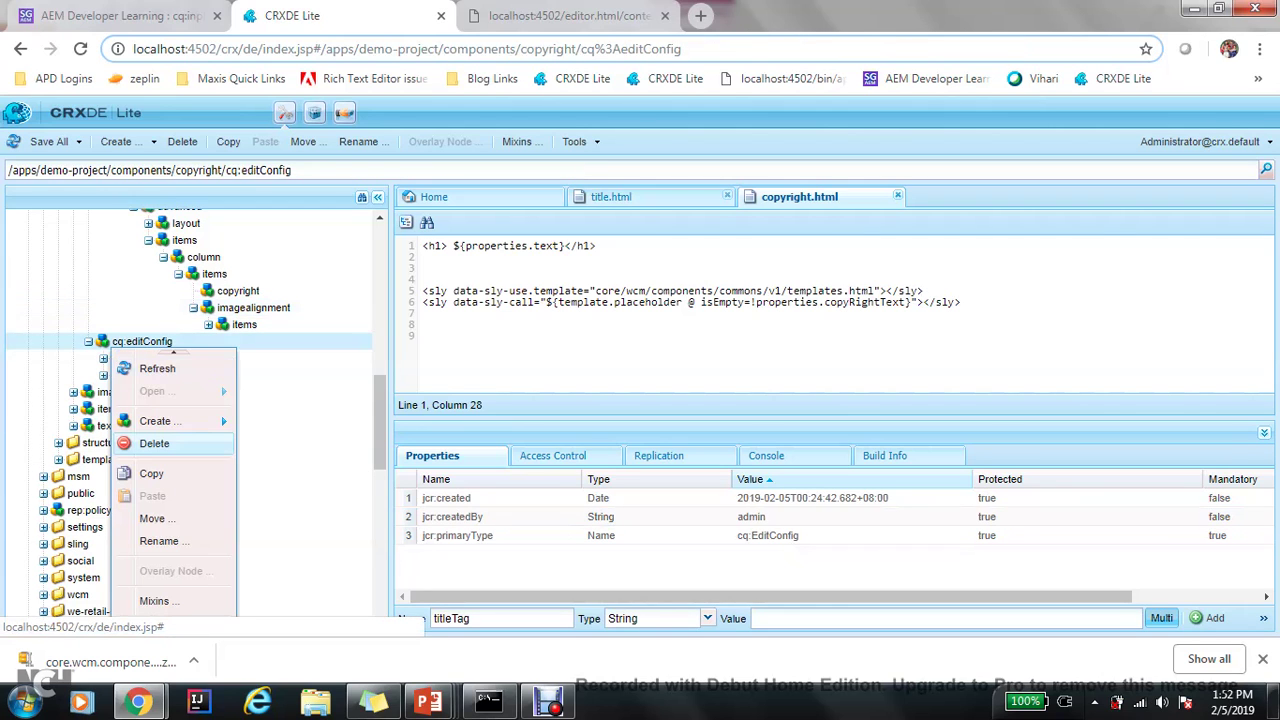
pyautogui.hotkey('ctrl', 'shift', 'Tab')
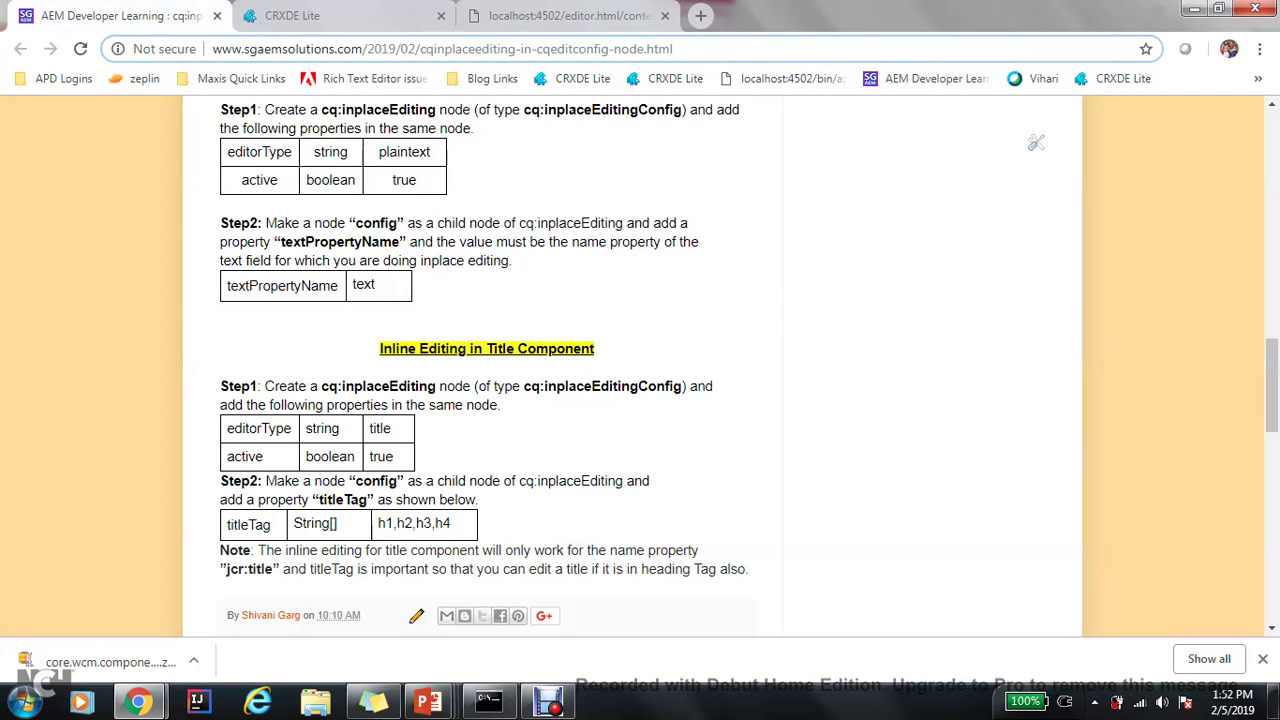
pyautogui.moveTo(345, 386); pyautogui.dragTo(436, 386)
pyautogui.hotkey('ctrl', 'c')
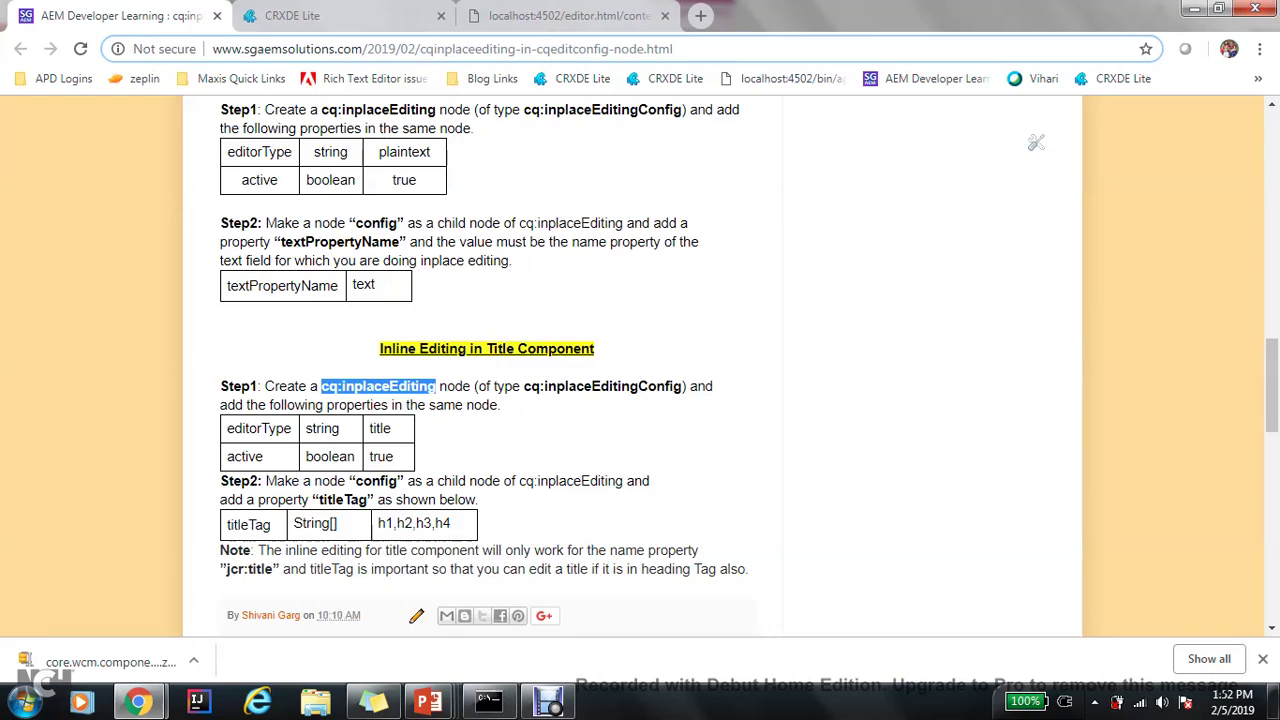
pyautogui.hotkey('ctrl', 'Tab')
pyautogui.hotkey('ctrl', 'v')
pyautogui.press('Tab')
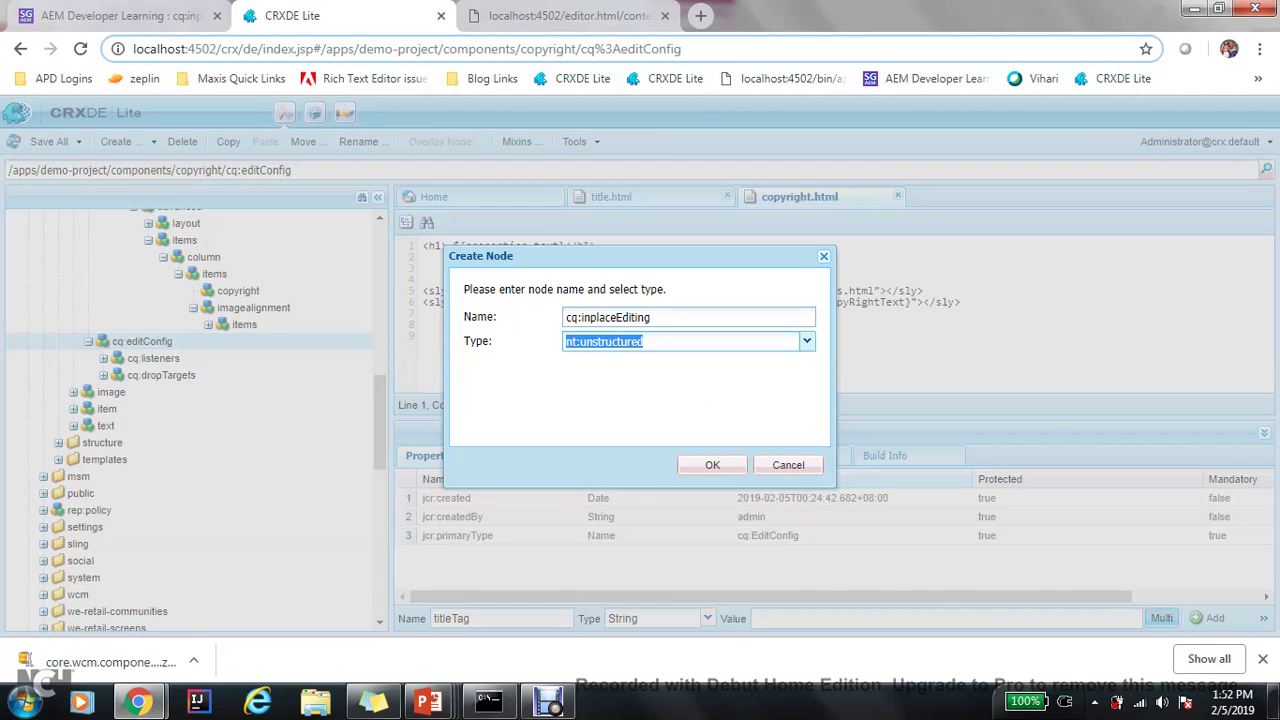
pyautogui.write('cq:in')
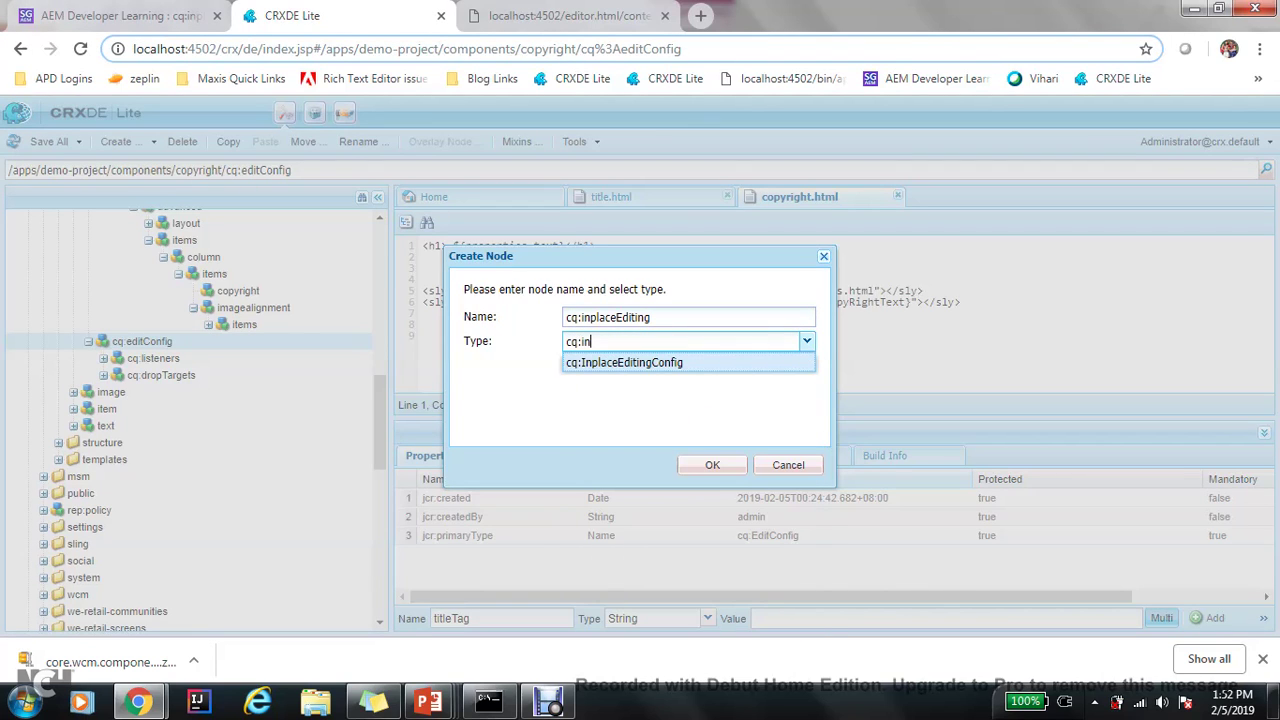
pyautogui.press('Return')
pyautogui.press('Return')
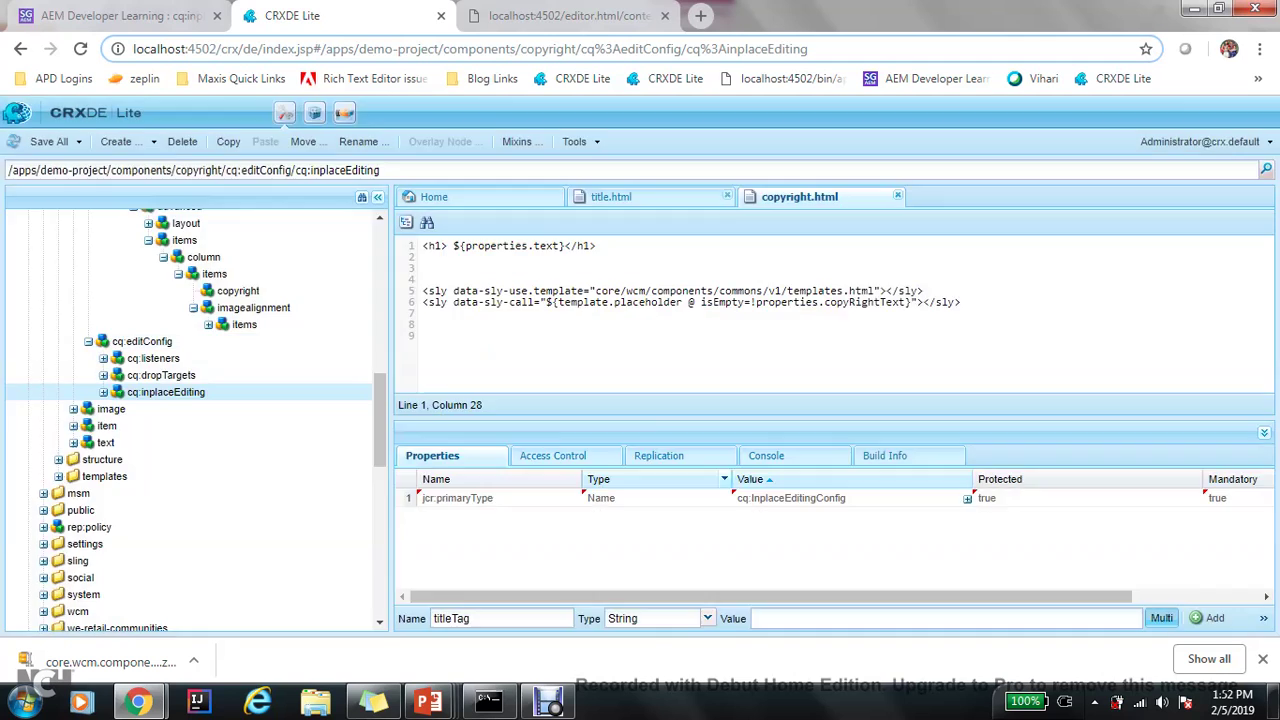
# Add a child node named config of type nt:unstructured under cq:inplaceEditing.
pyautogui.rightClick(127, 391)
pyautogui.moveTo(175, 167)
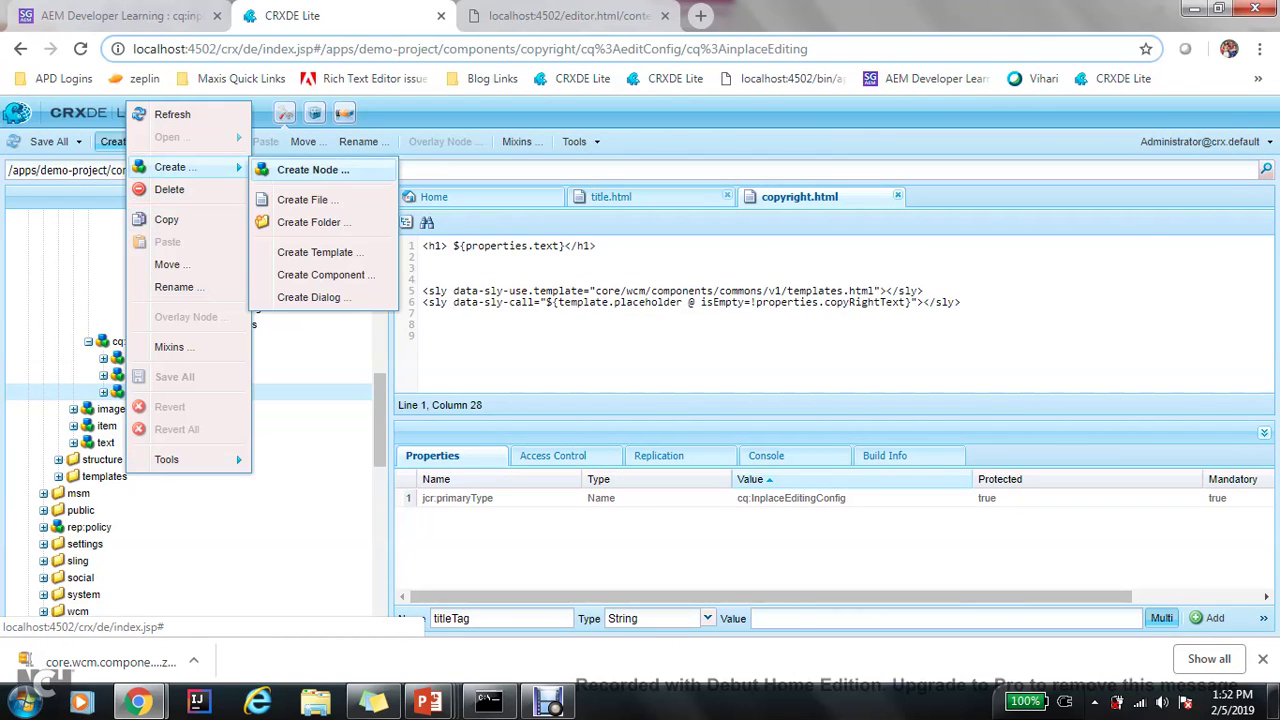
pyautogui.click(292, 168)
pyautogui.write('config')
pyautogui.press('Tab')
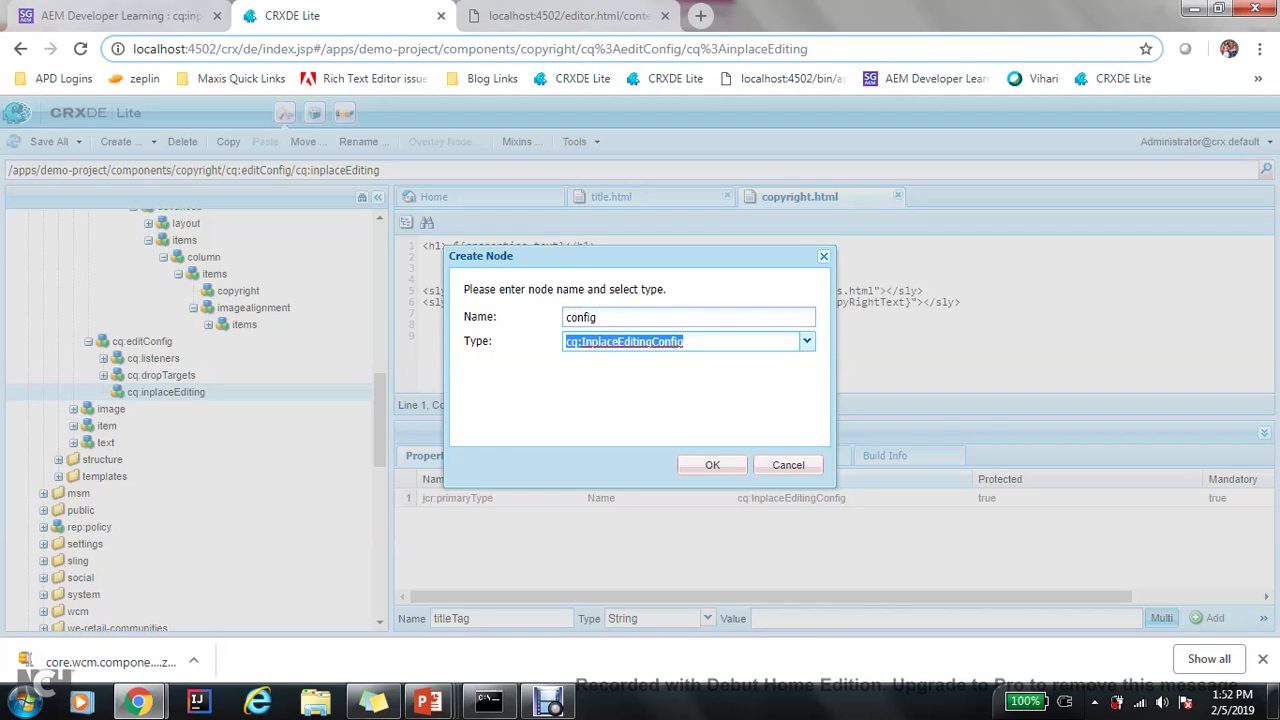
pyautogui.write('nt:un')
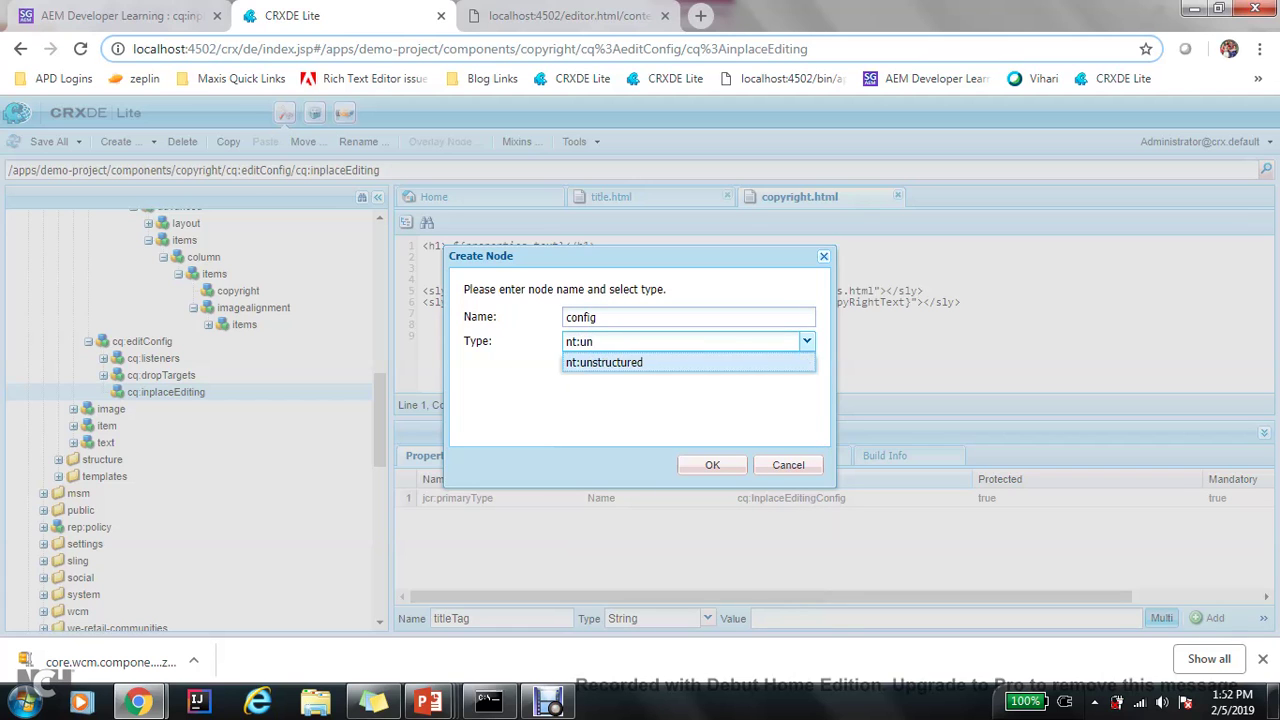
pyautogui.press('Return')
pyautogui.press('Return')
pyautogui.hotkey('ctrl', 'shift', 'Tab')
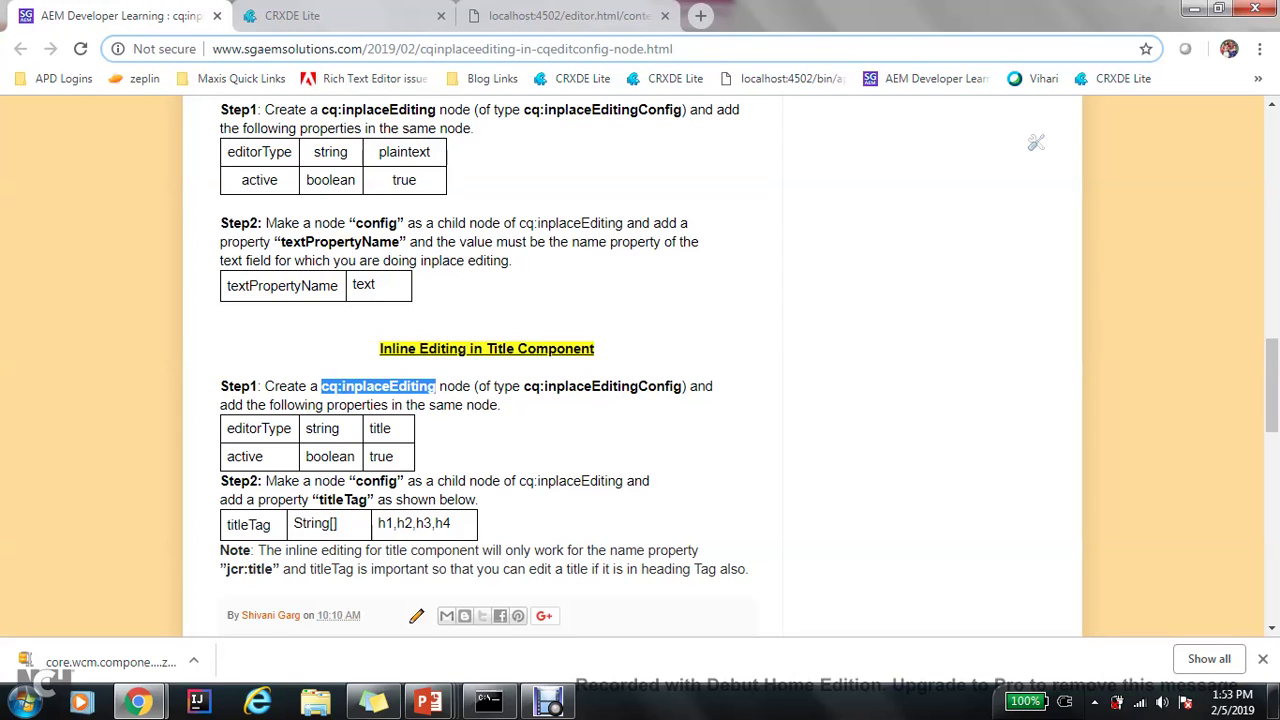
# Add an editorType String property with value title to the config node.
pyautogui.doubleClick(258, 428)
pyautogui.hotkey('ctrl', 'c')
pyautogui.hotkey('ctrl', 'Tab')
pyautogui.hotkey('ctrl', 'v')
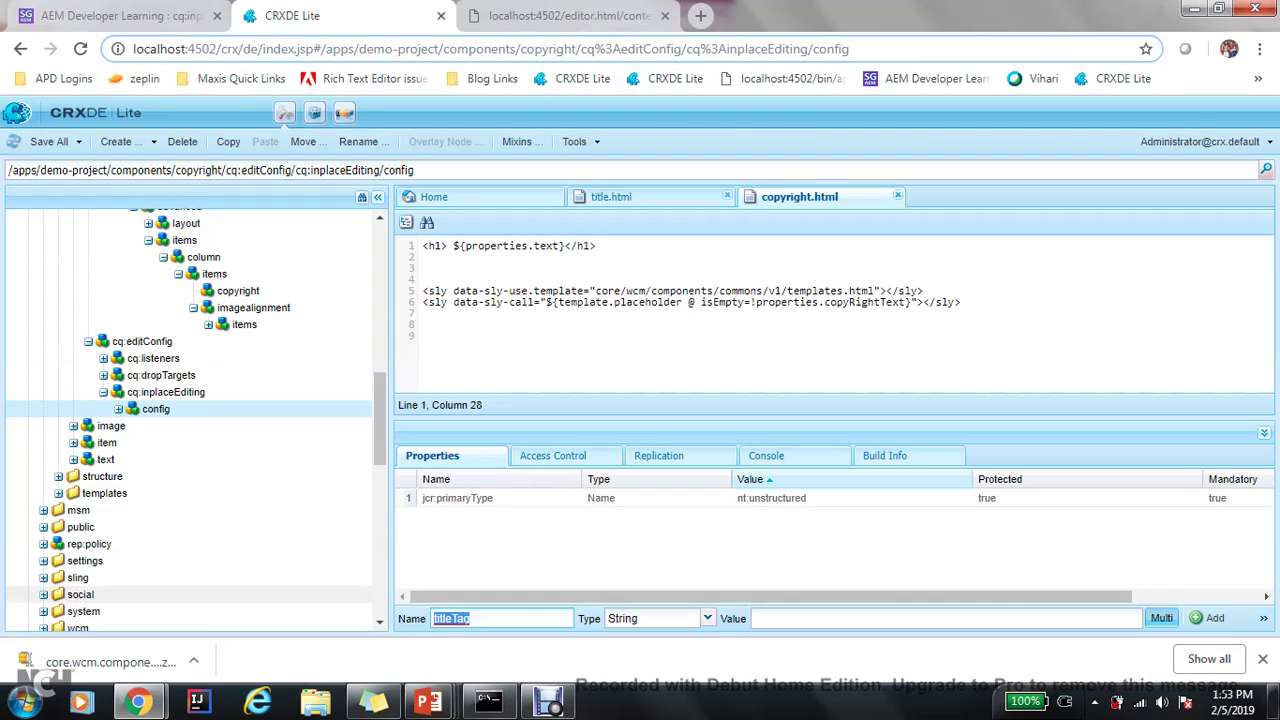
pyautogui.click(756, 618)
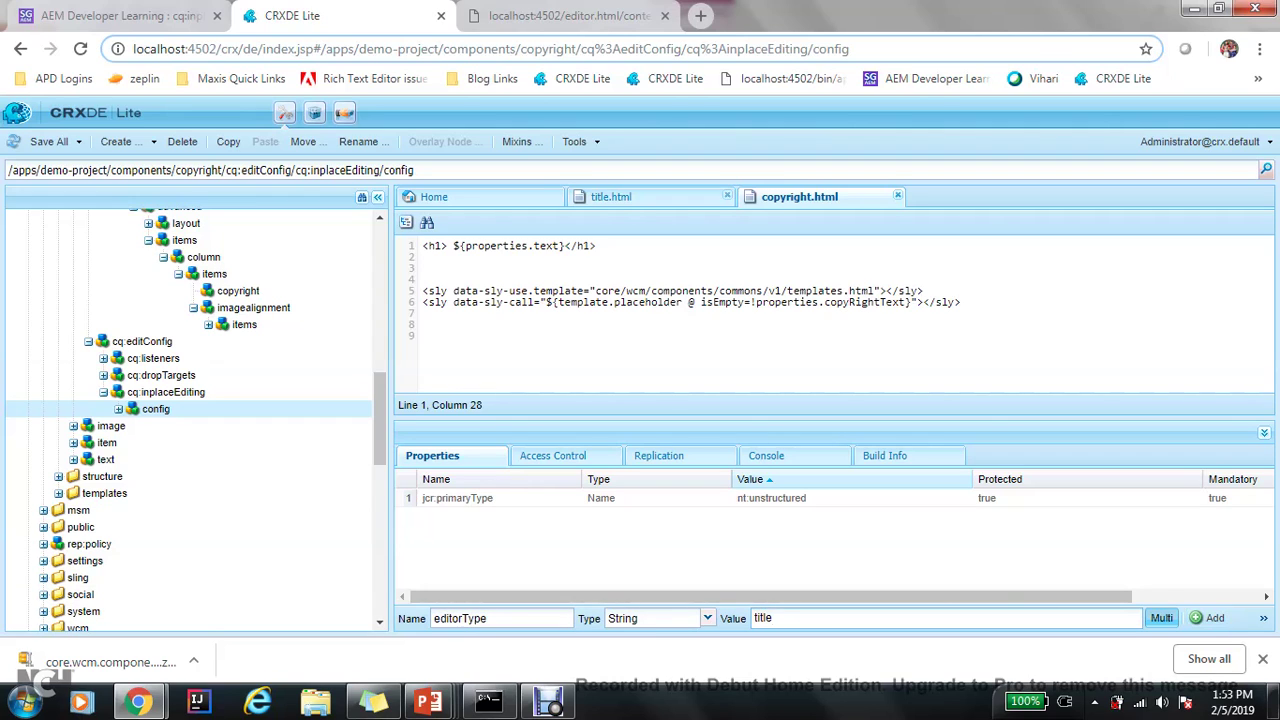
pyautogui.click(1210, 618)
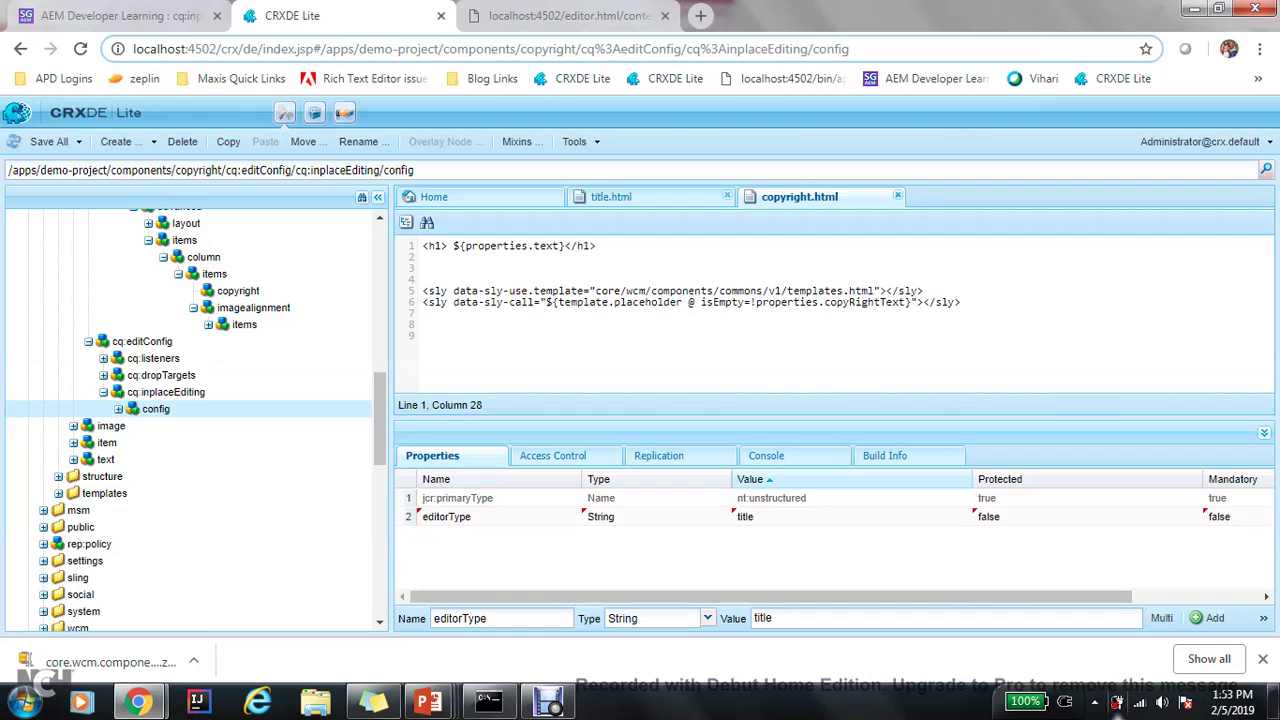
# Fill in a new property named active with type Boolean.
pyautogui.doubleClick(488, 619)
pyautogui.write('act')
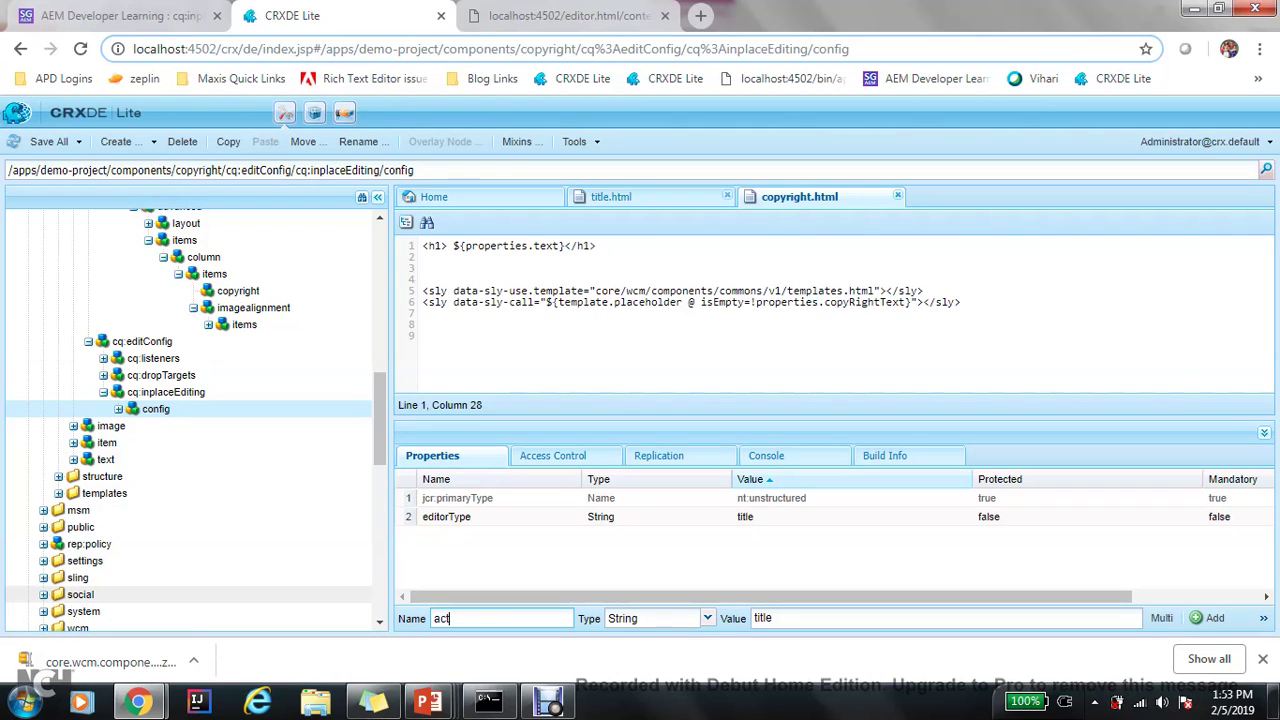
pyautogui.write('ive')
pyautogui.press('Tab')
pyautogui.write('b')
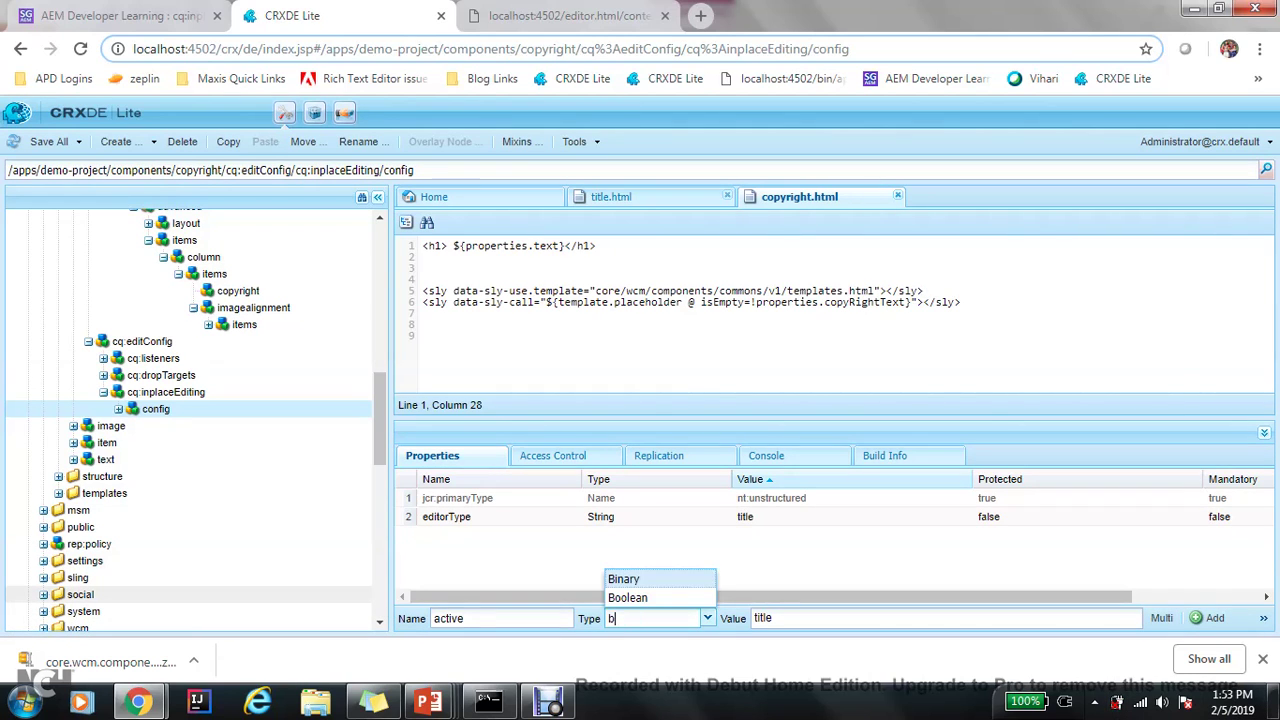
pyautogui.write('o')
pyautogui.press('Return')
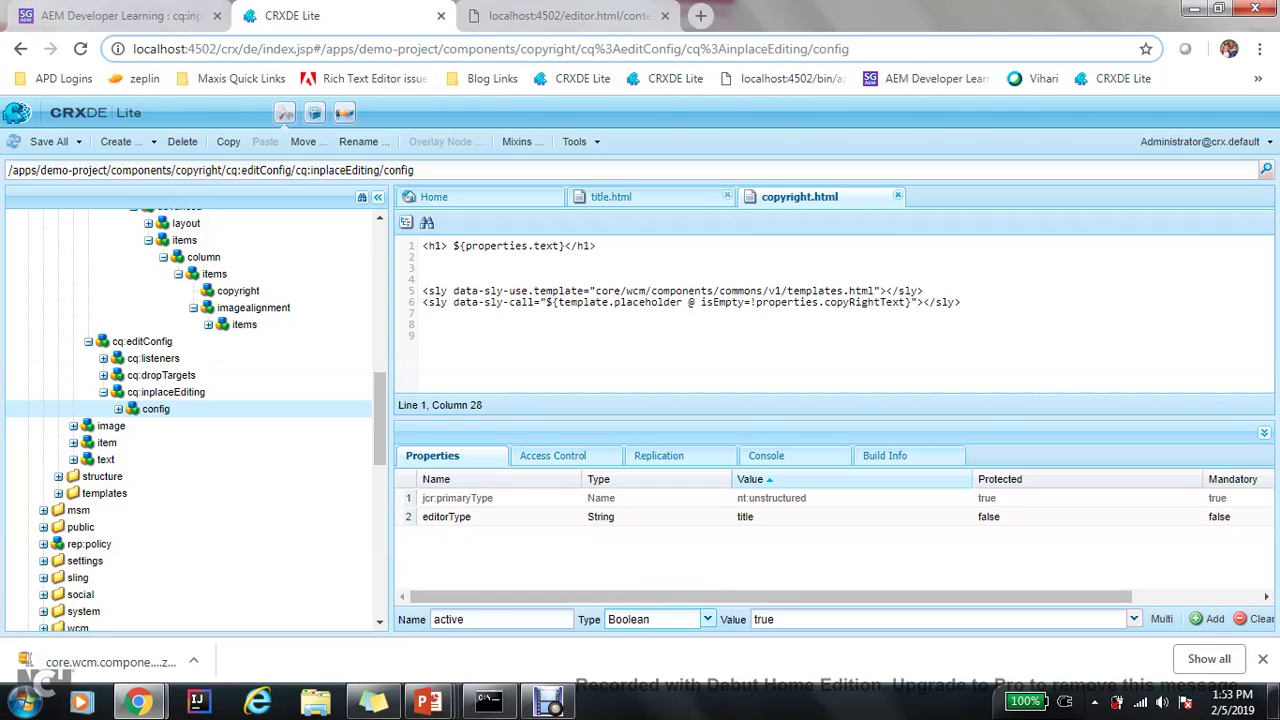
# Save the active property on config and dismiss the Type choices in the page editor dialog.
pyautogui.click(1207, 619)
pyautogui.hotkey('ctrl', 'Tab')
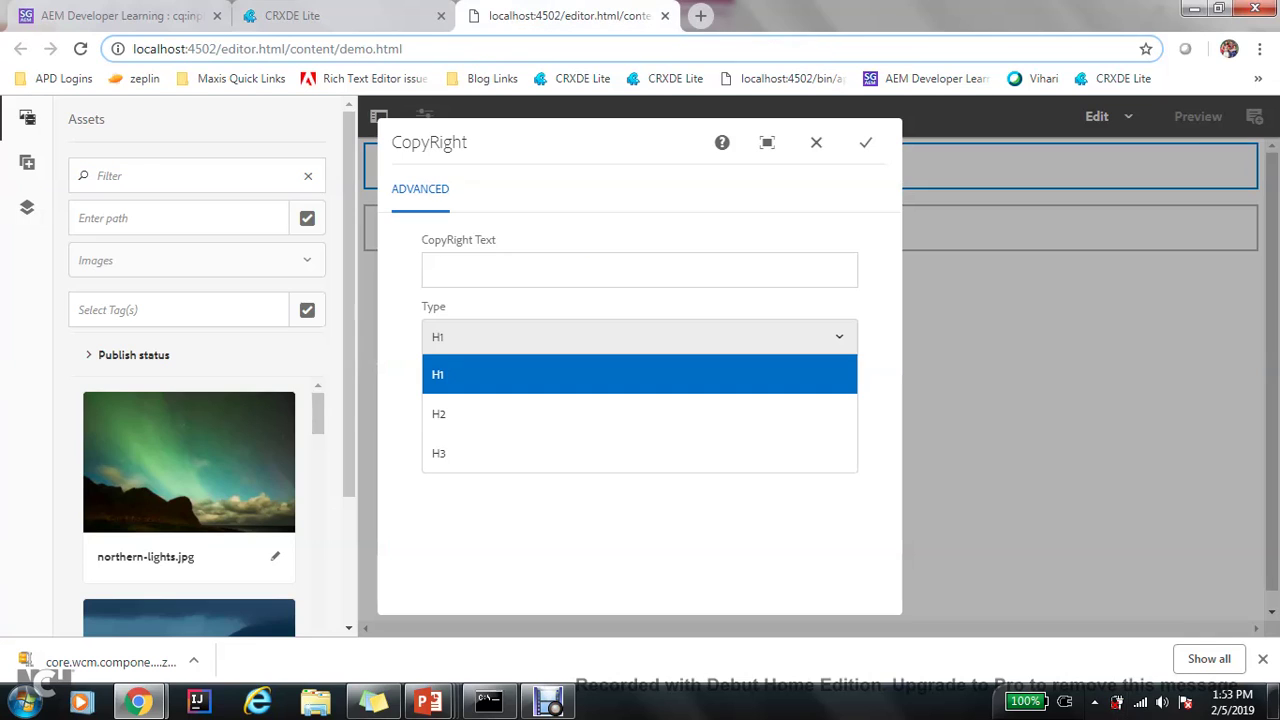
pyautogui.click(480, 270)
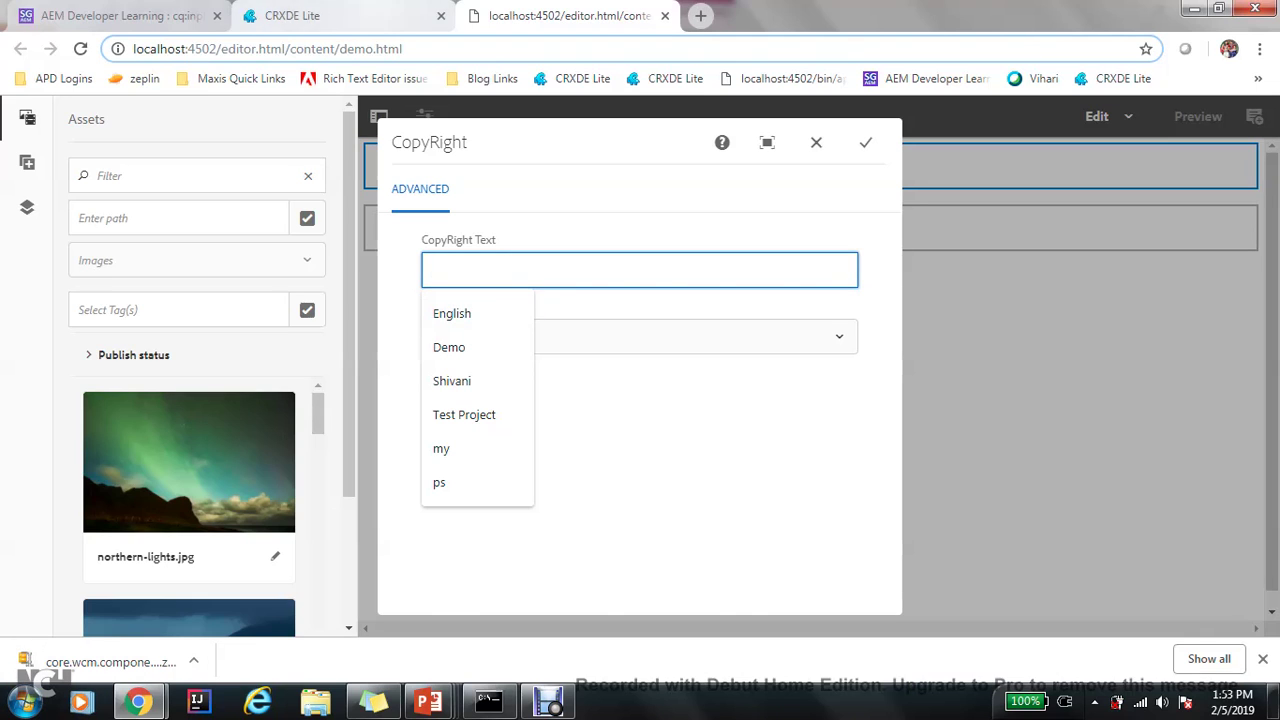
# Copy the active property from config and paste it onto cq:inplaceEditing.
pyautogui.hotkey('ctrl', 'shift', 'Tab')
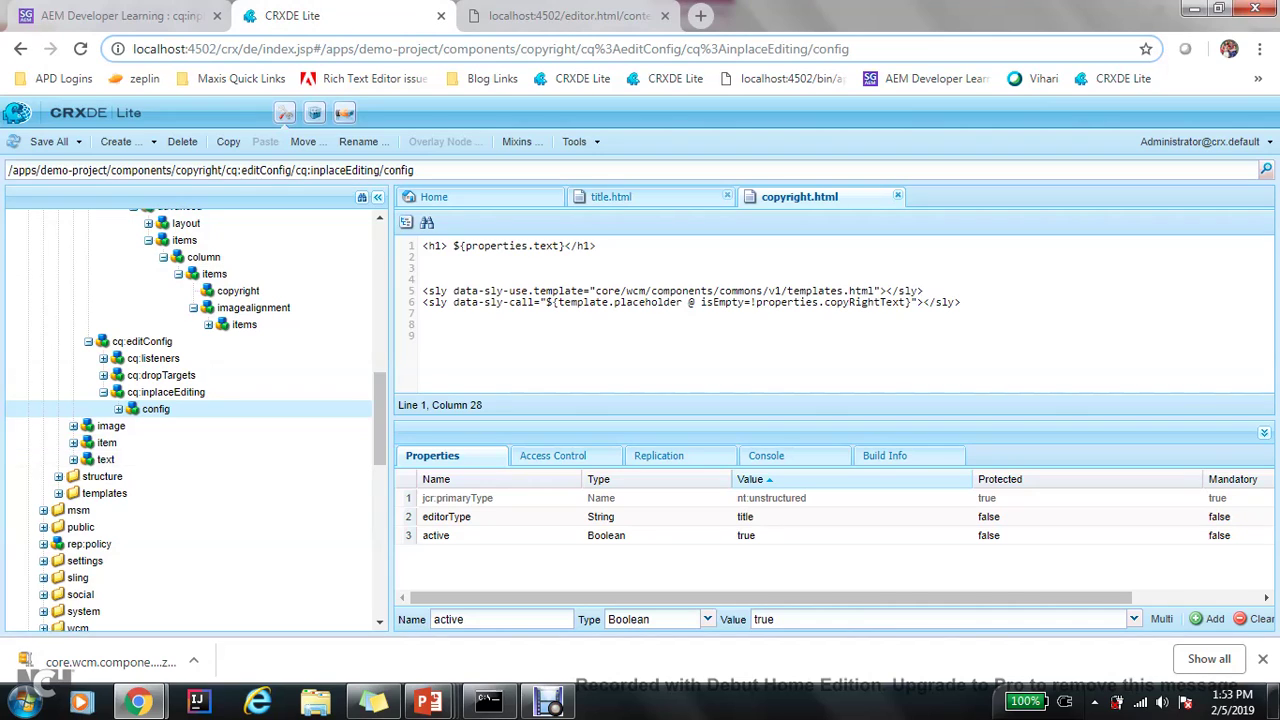
pyautogui.click(166, 392)
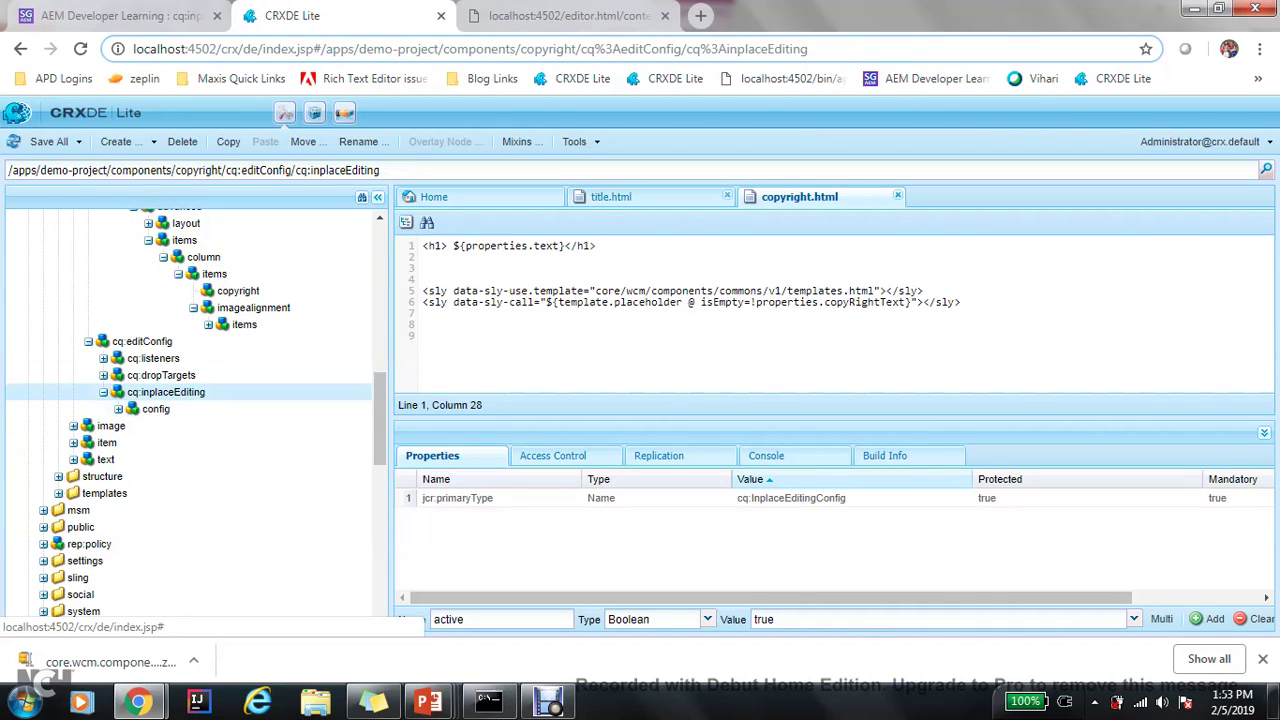
pyautogui.click(155, 409)
pyautogui.rightClick(498, 533)
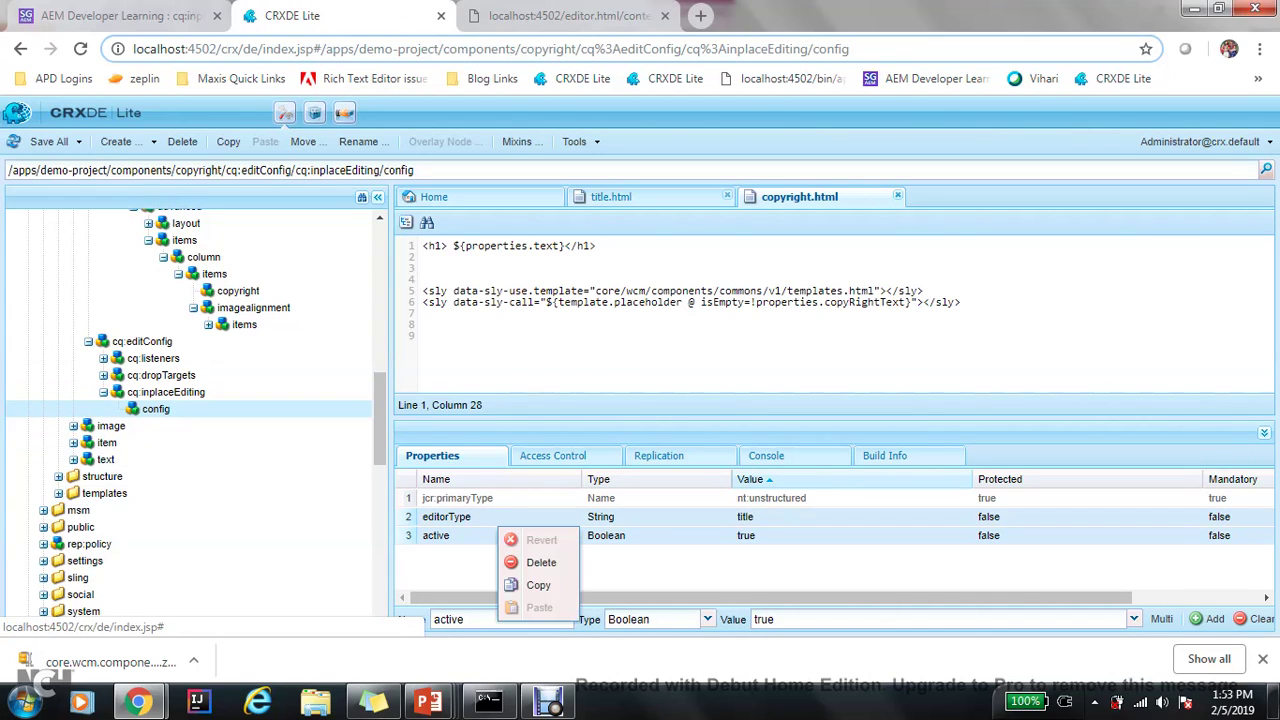
pyautogui.click(166, 392)
pyautogui.rightClick(491, 497)
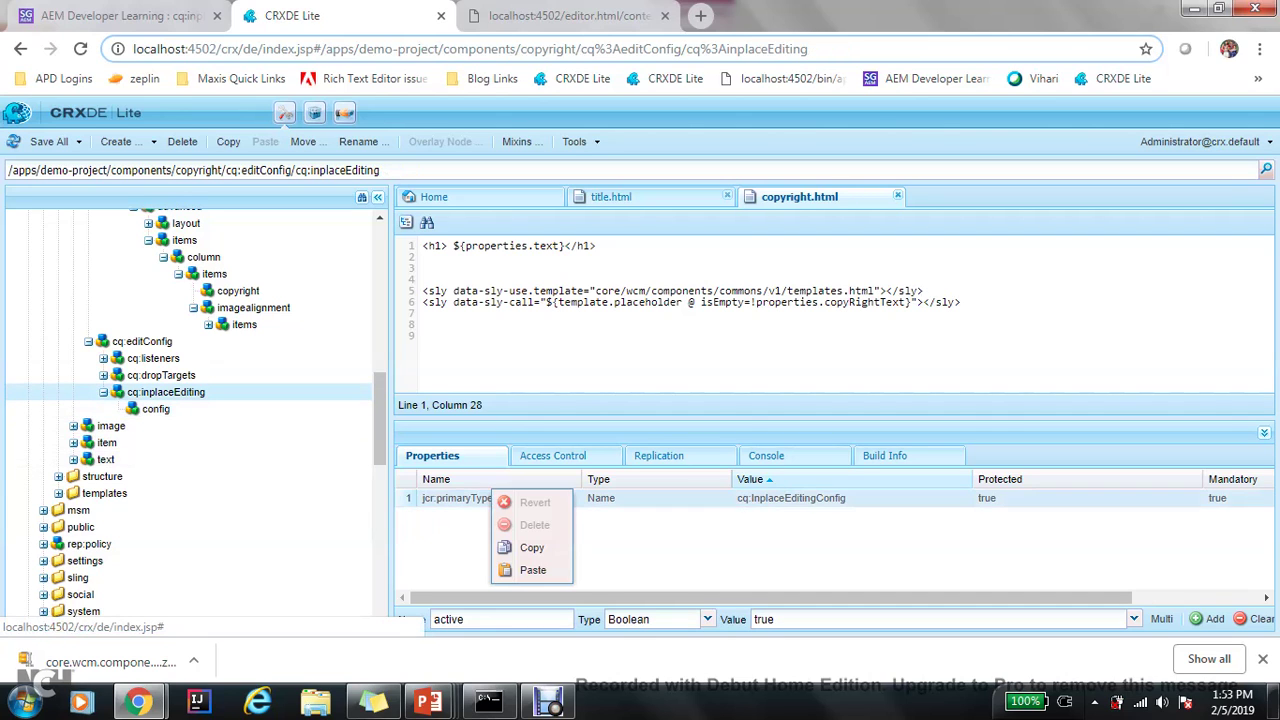
pyautogui.click(533, 570)
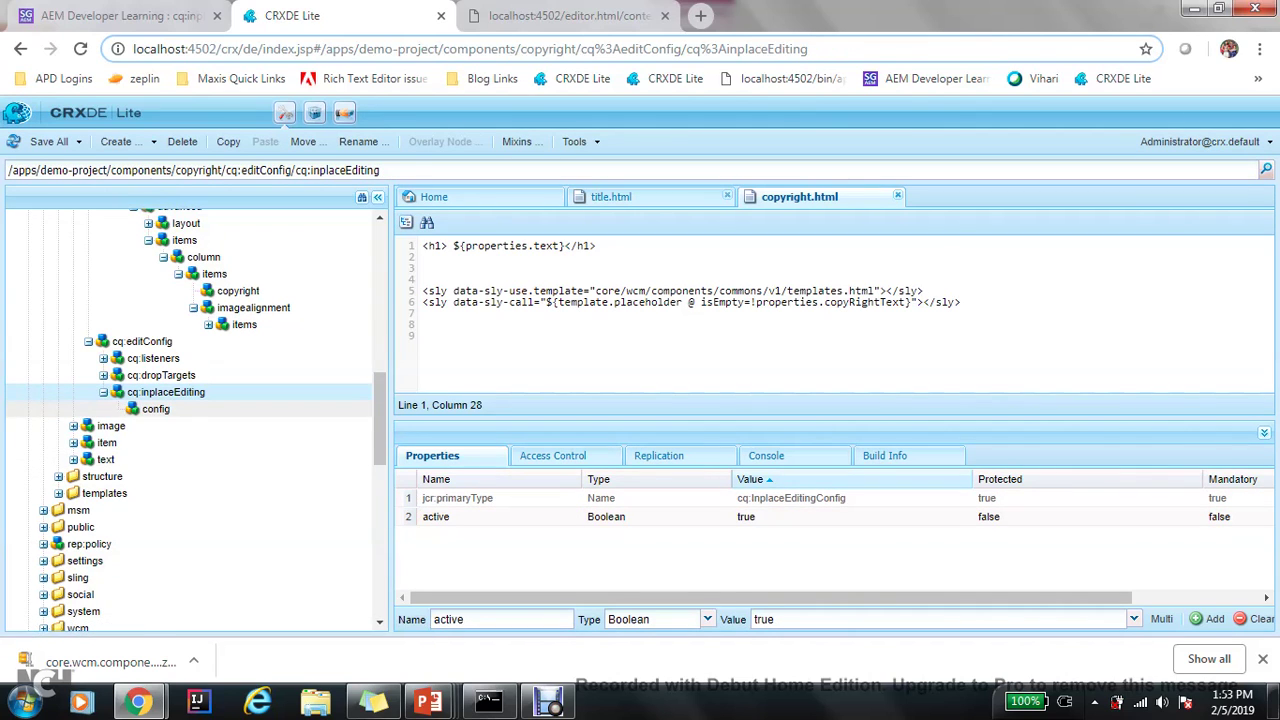
# Copy editorType from config and attempt pasting it onto cq:inplaceEditing.
pyautogui.click(155, 409)
pyautogui.rightClick(500, 516)
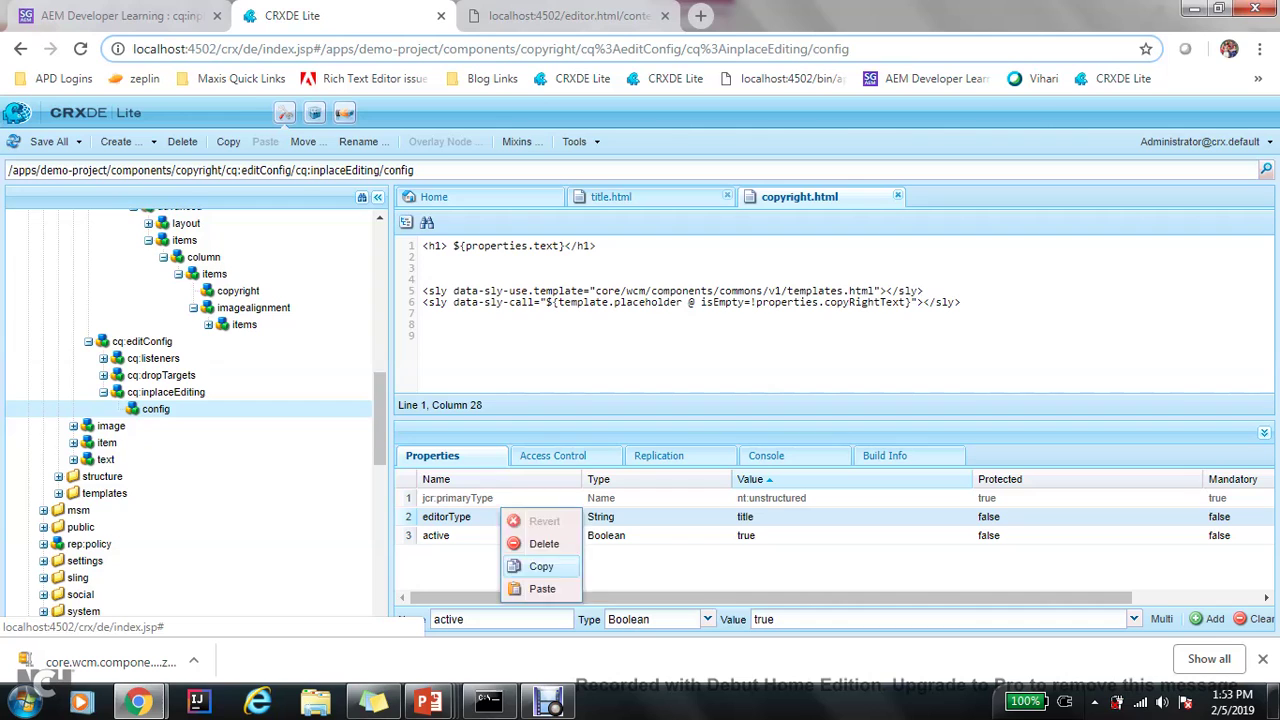
pyautogui.click(541, 566)
pyautogui.click(166, 392)
pyautogui.rightClick(490, 512)
pyautogui.click(537, 570)
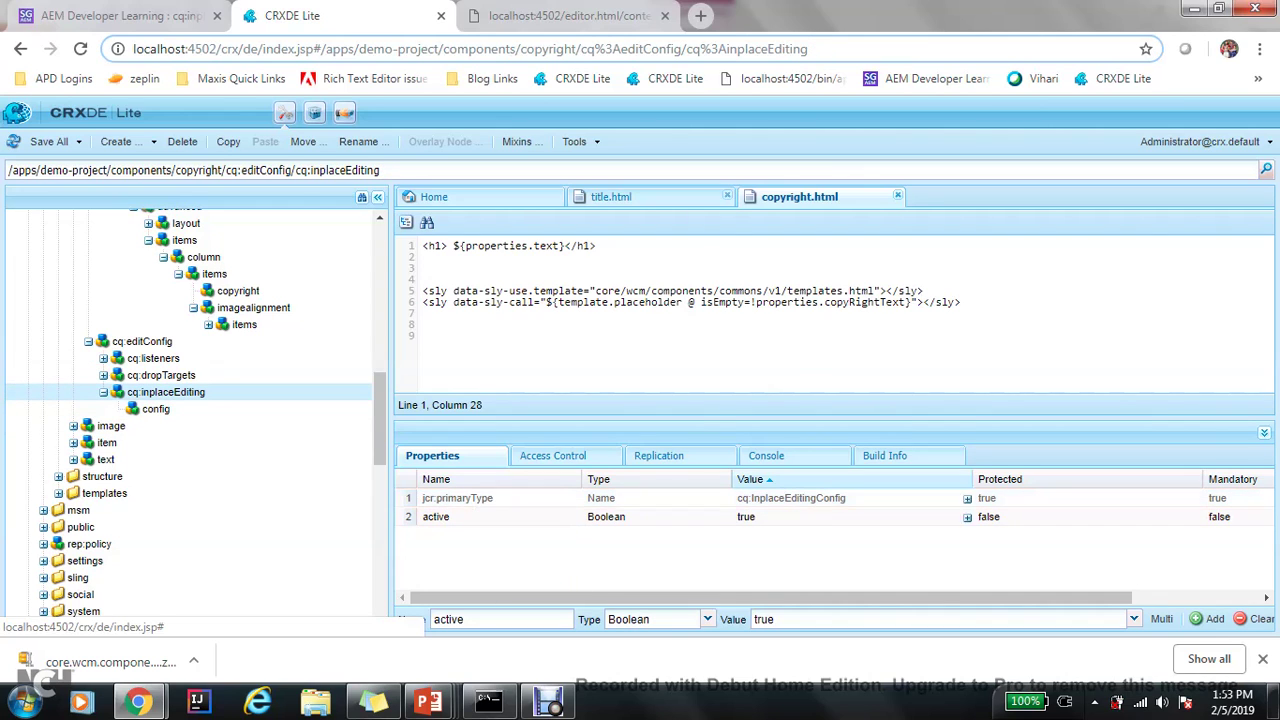
pyautogui.rightClick(460, 490)
pyautogui.click(505, 570)
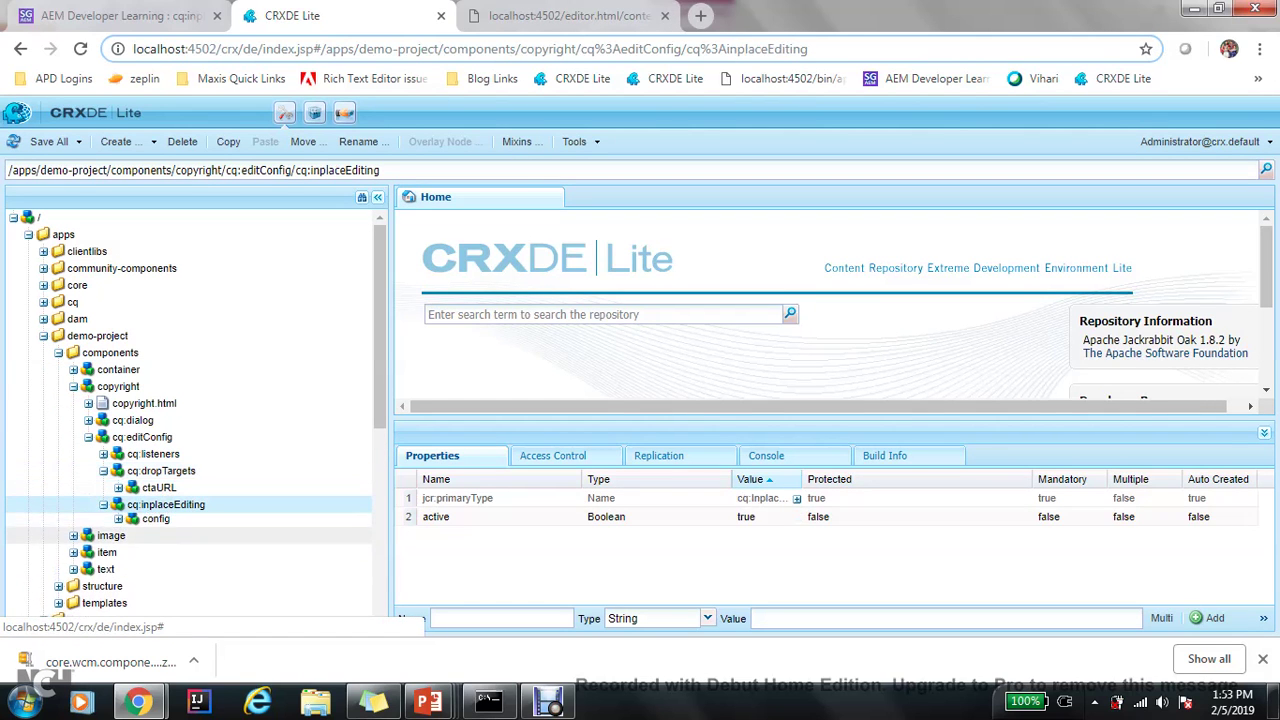
# Copy editorType again and paste it successfully onto cq:inplaceEditing.
pyautogui.click(482, 516)
pyautogui.rightClick(482, 510)
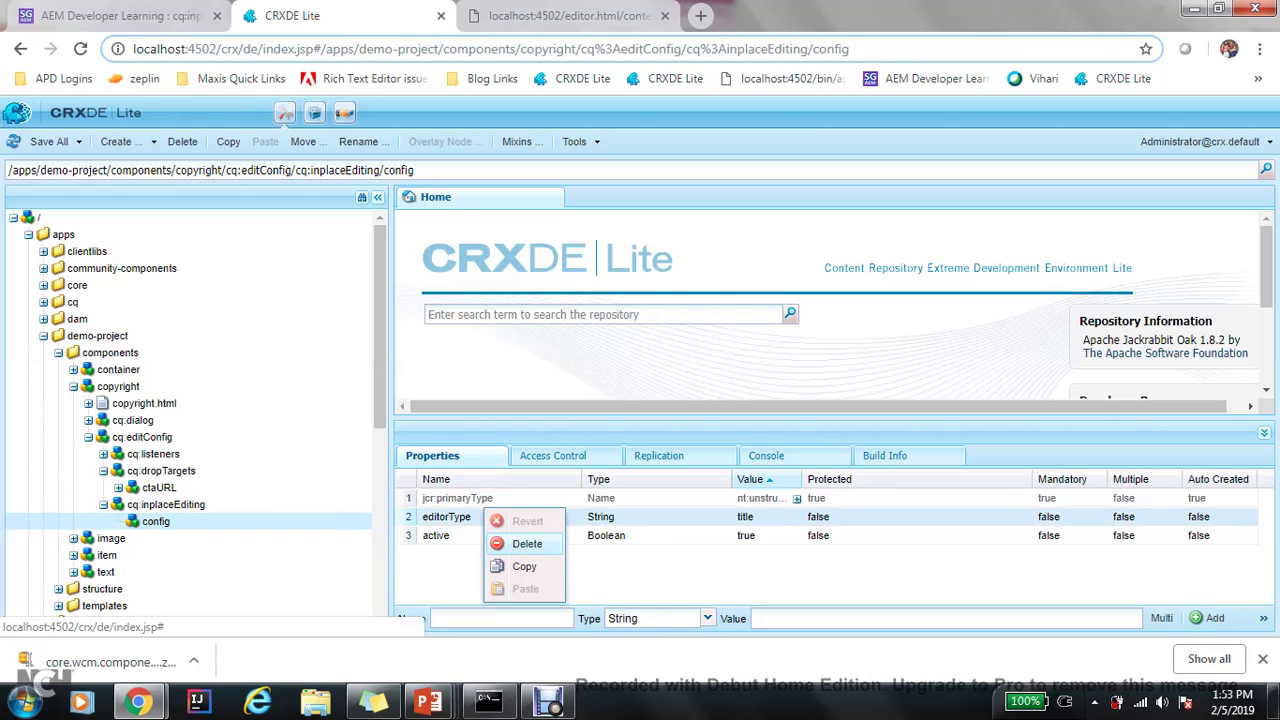
pyautogui.press('Escape')
pyautogui.click(165, 504)
pyautogui.rightClick(418, 508)
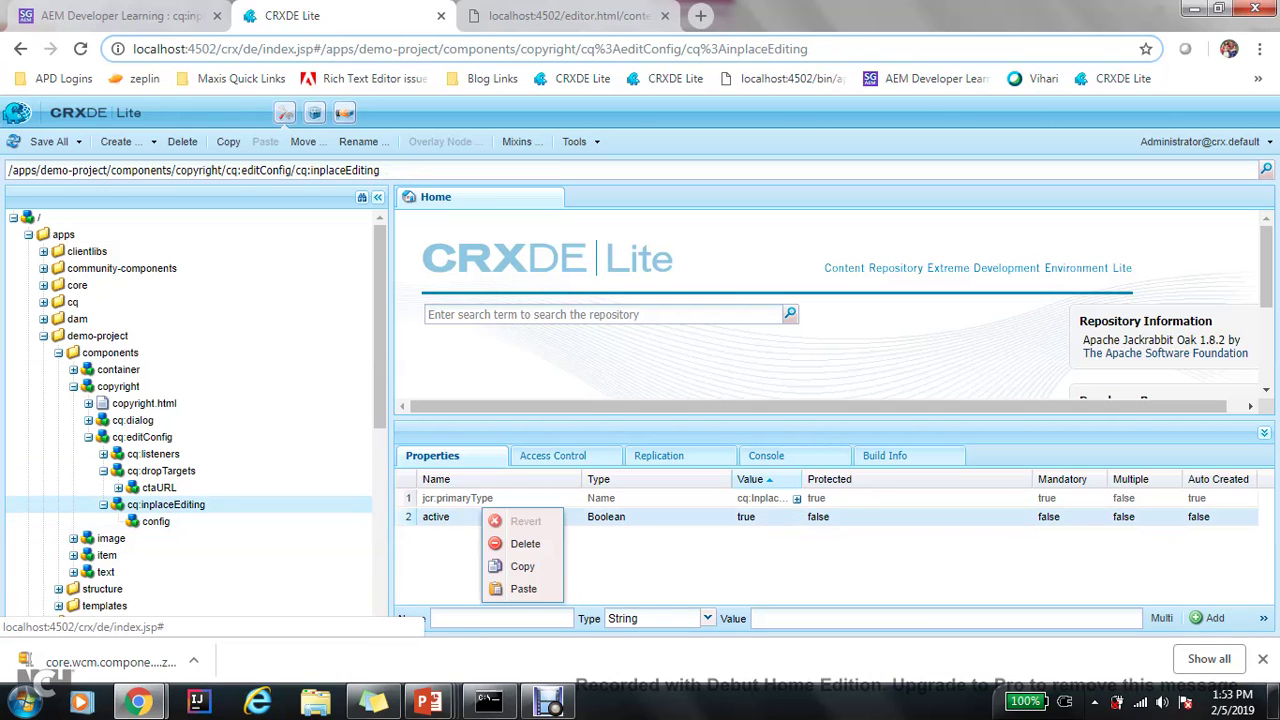
pyautogui.click(515, 583)
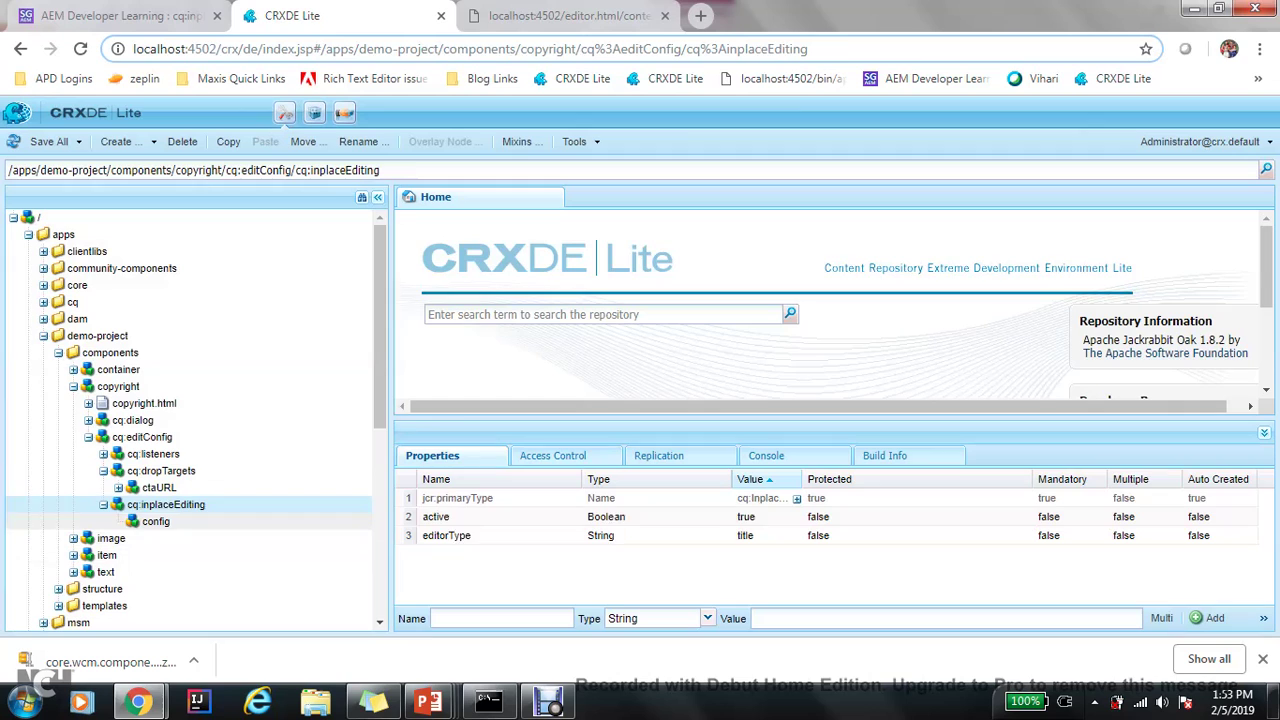
# Delete editorType and active from config and verify cq:inplaceEditing holds both.
pyautogui.click(155, 521)
pyautogui.rightClick(480, 528)
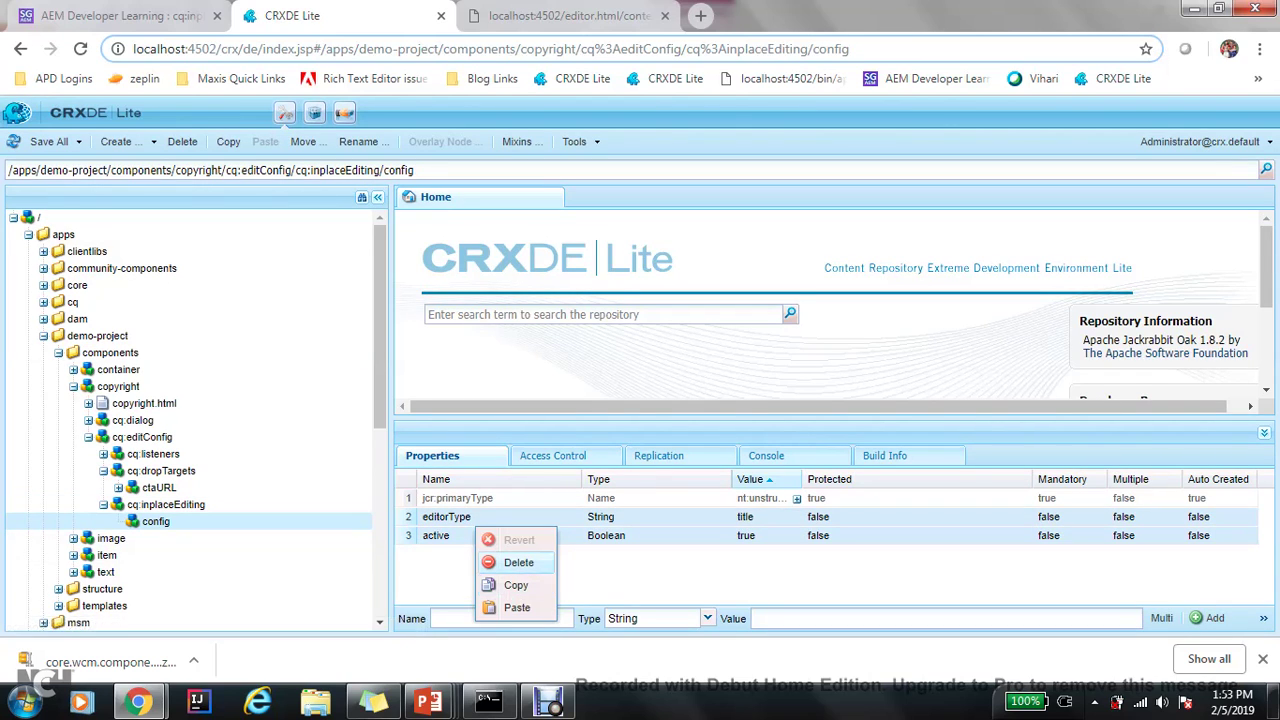
pyautogui.click(512, 558)
pyautogui.click(165, 504)
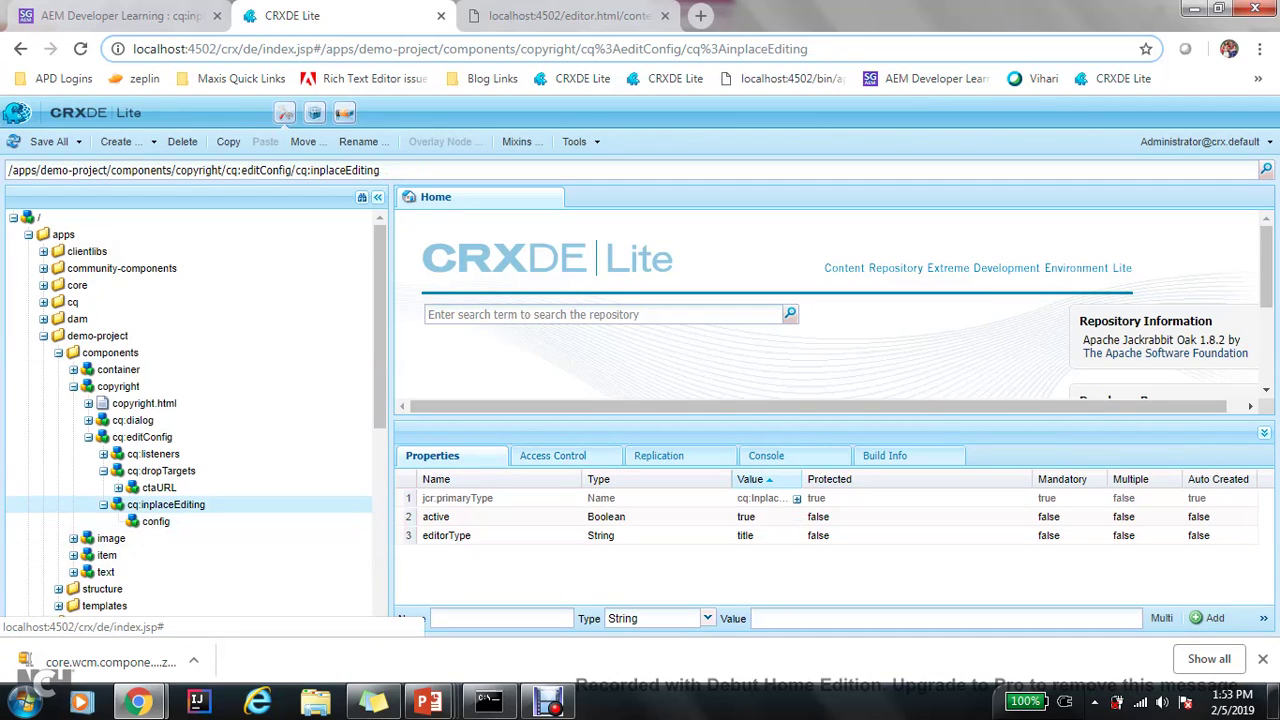
pyautogui.moveTo(801, 479); pyautogui.dragTo(975, 479)
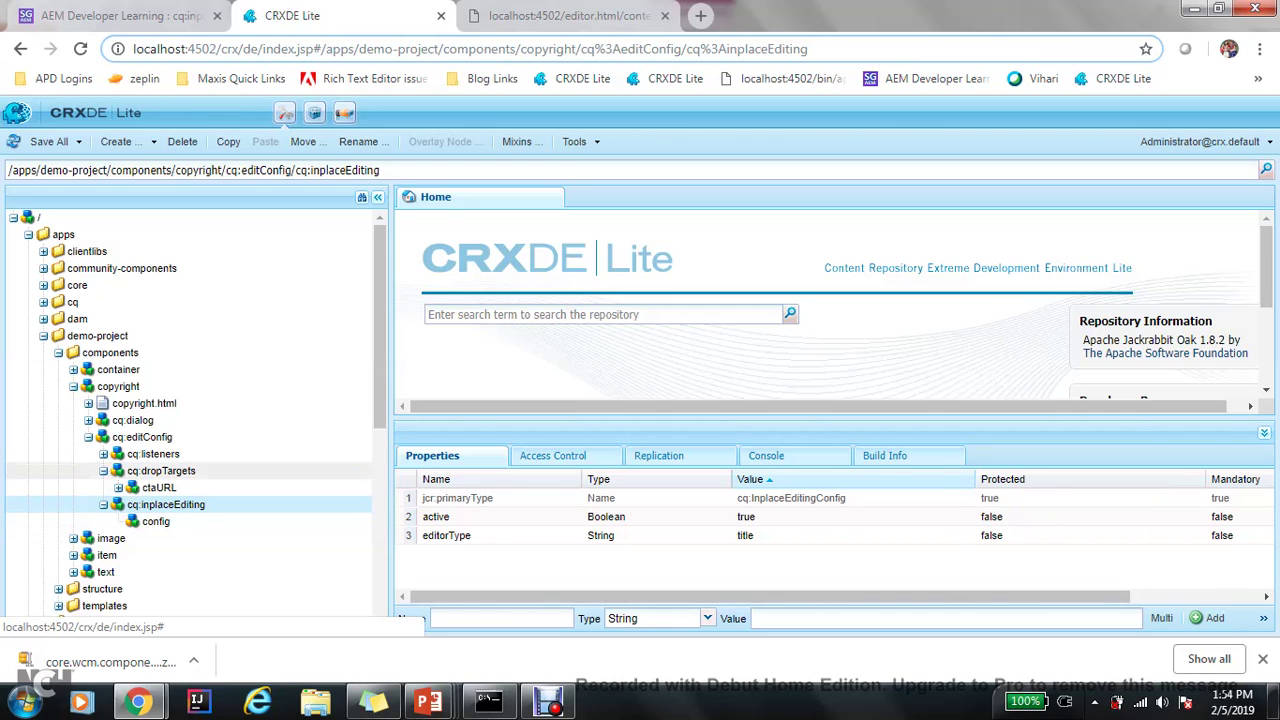
# Expand cq:dialog down to the copyright text field and confirm it stores ./jcr:title.
pyautogui.click(132, 420)
pyautogui.doubleClick(132, 420)
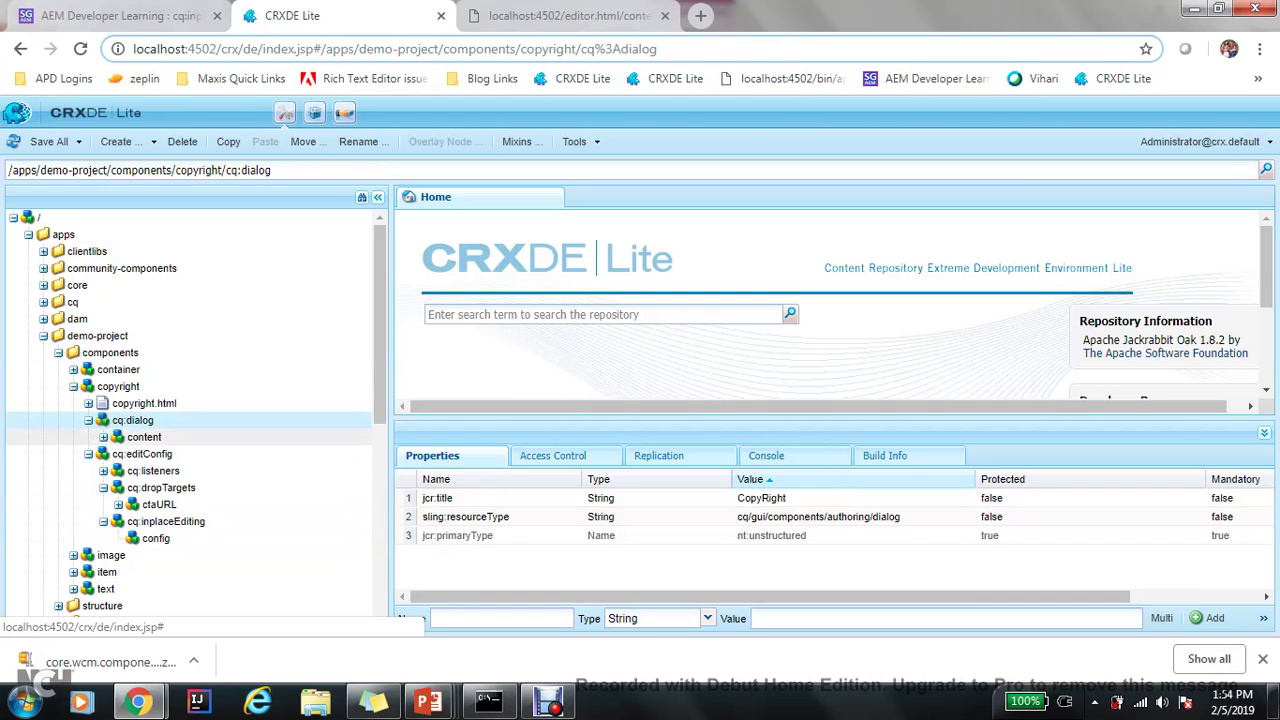
pyautogui.doubleClick(144, 437)
pyautogui.doubleClick(154, 470)
pyautogui.click(179, 487)
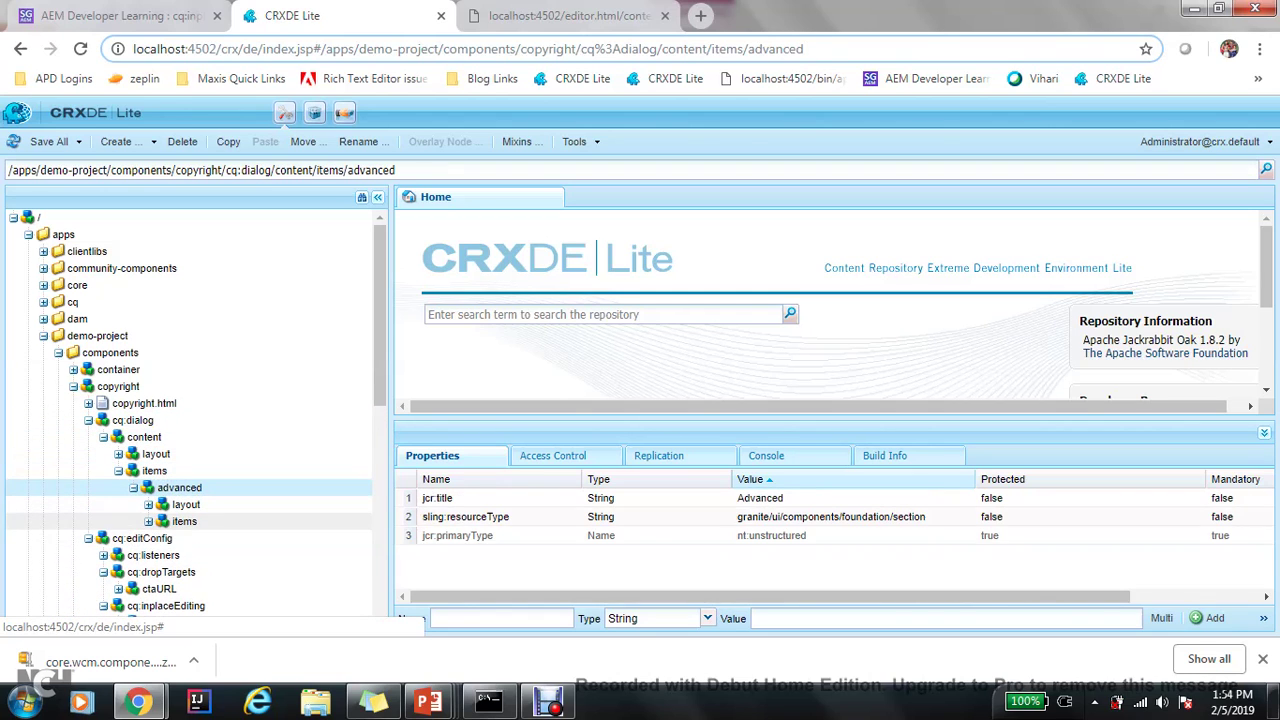
pyautogui.doubleClick(184, 521)
pyautogui.scroll(-1, 190, 410)
pyautogui.scroll(-3, 190, 410)
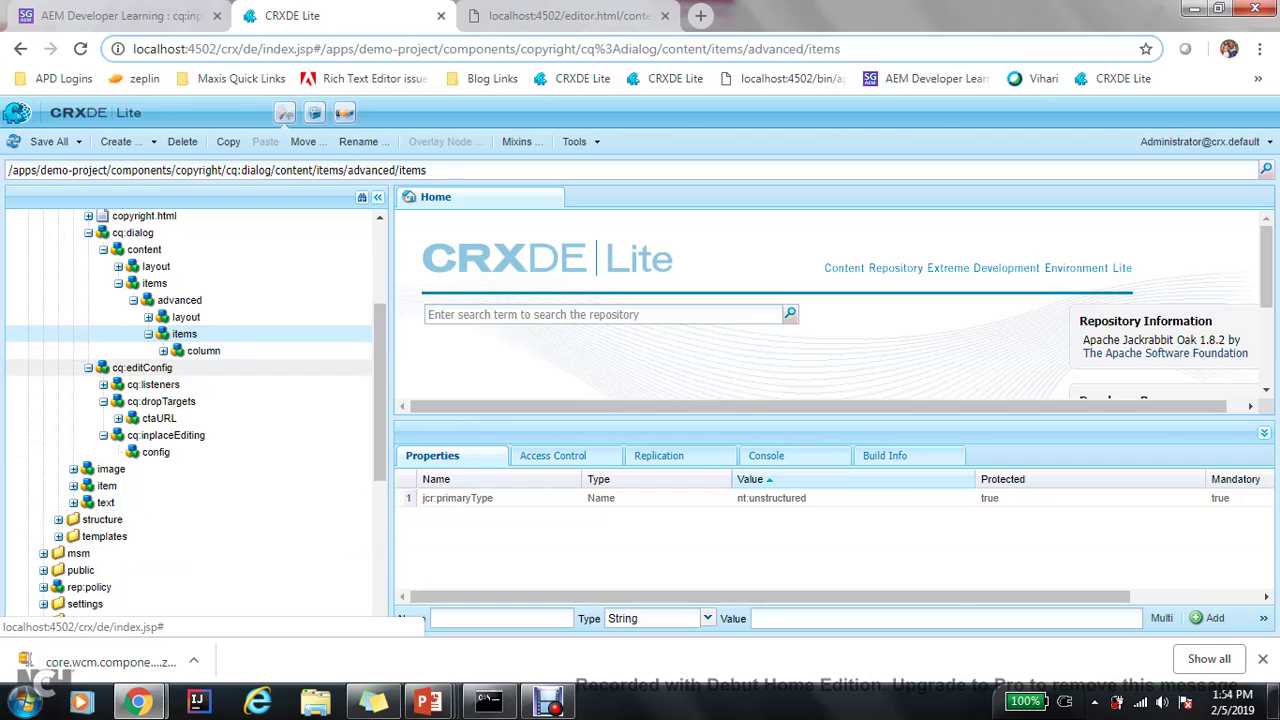
pyautogui.doubleClick(203, 350)
pyautogui.doubleClick(214, 367)
pyautogui.click(238, 384)
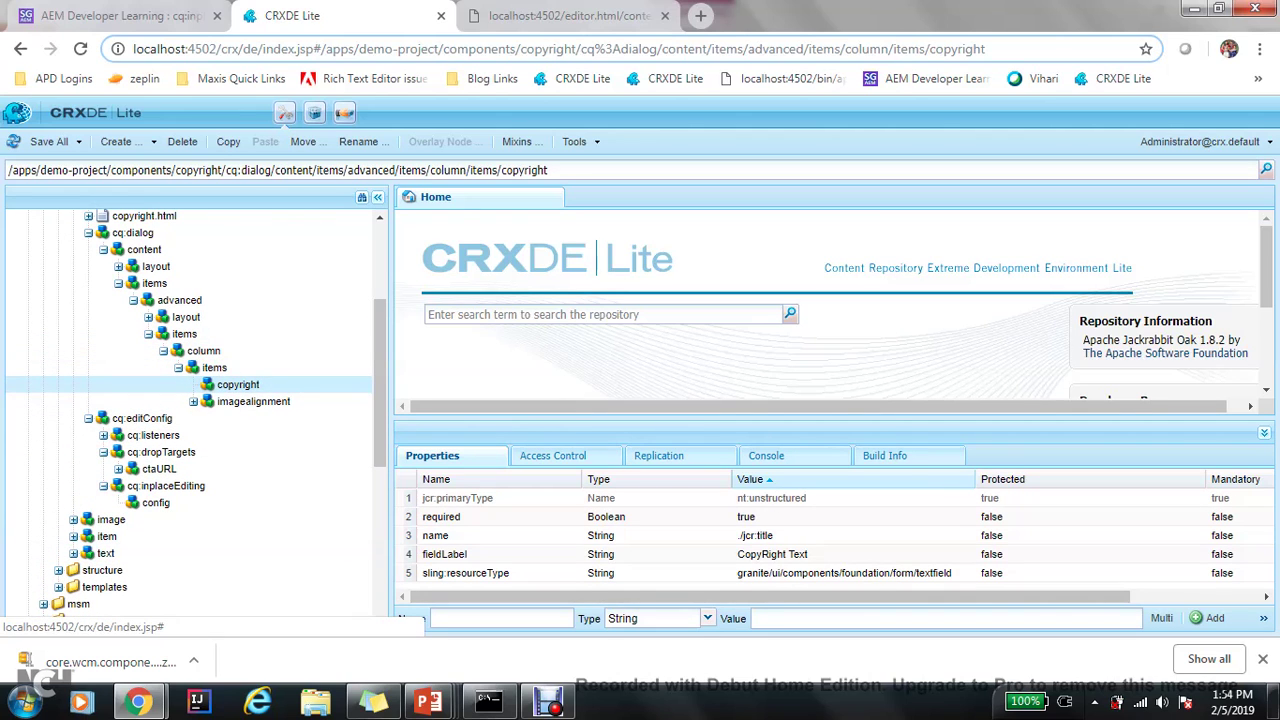
pyautogui.hotkey('ctrl', 'Tab')
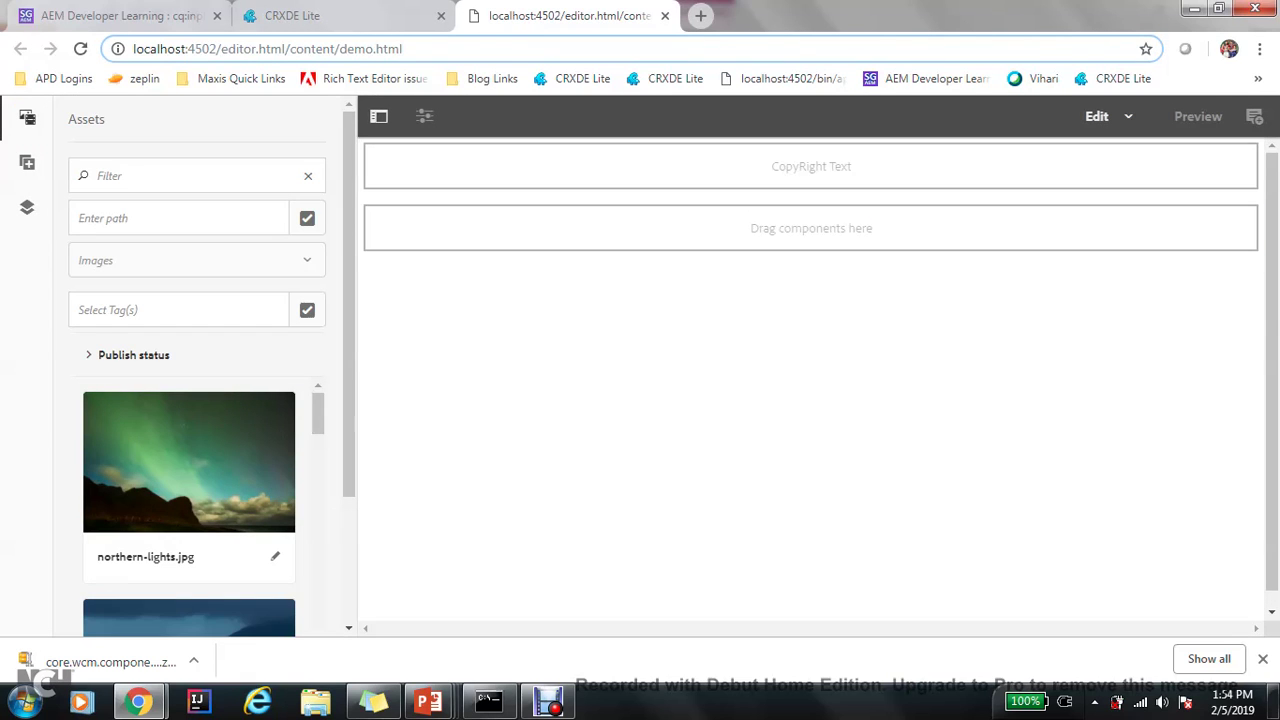
# Type 'dergtyuiuo' inline into the CopyRight component.
pyautogui.click(811, 166)
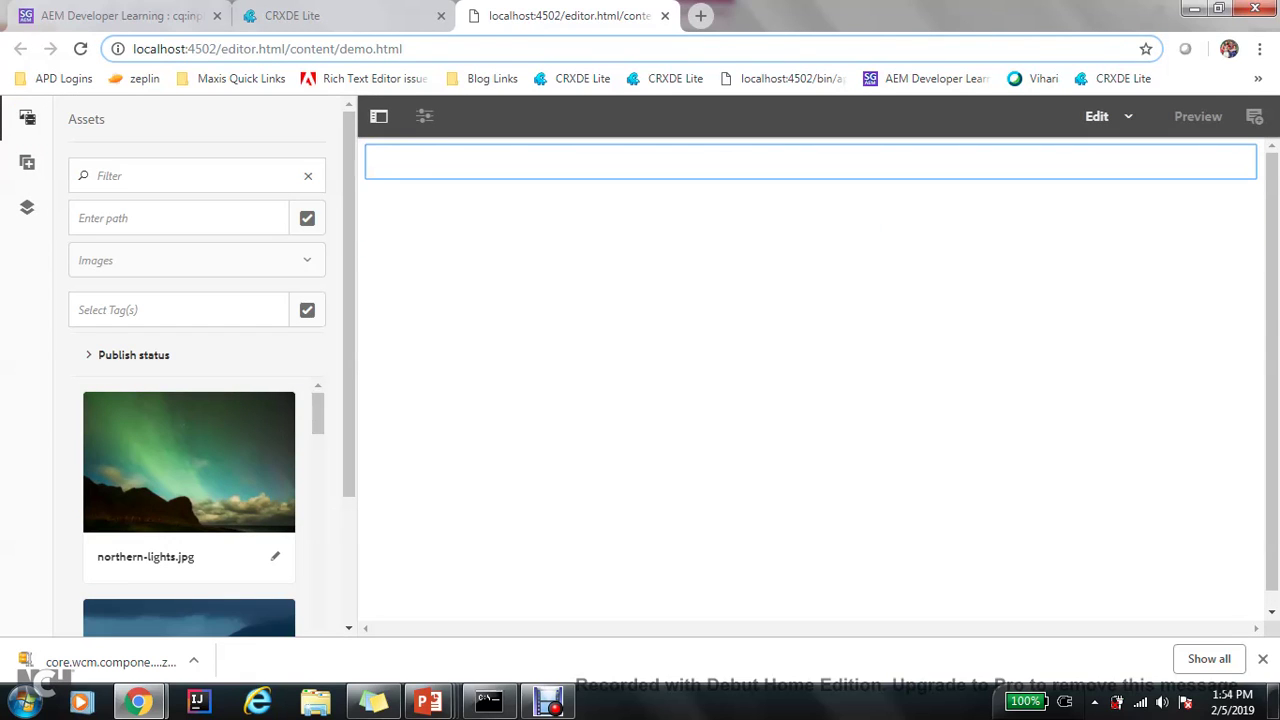
pyautogui.write('dergtyuiuo')
pyautogui.press('Return')
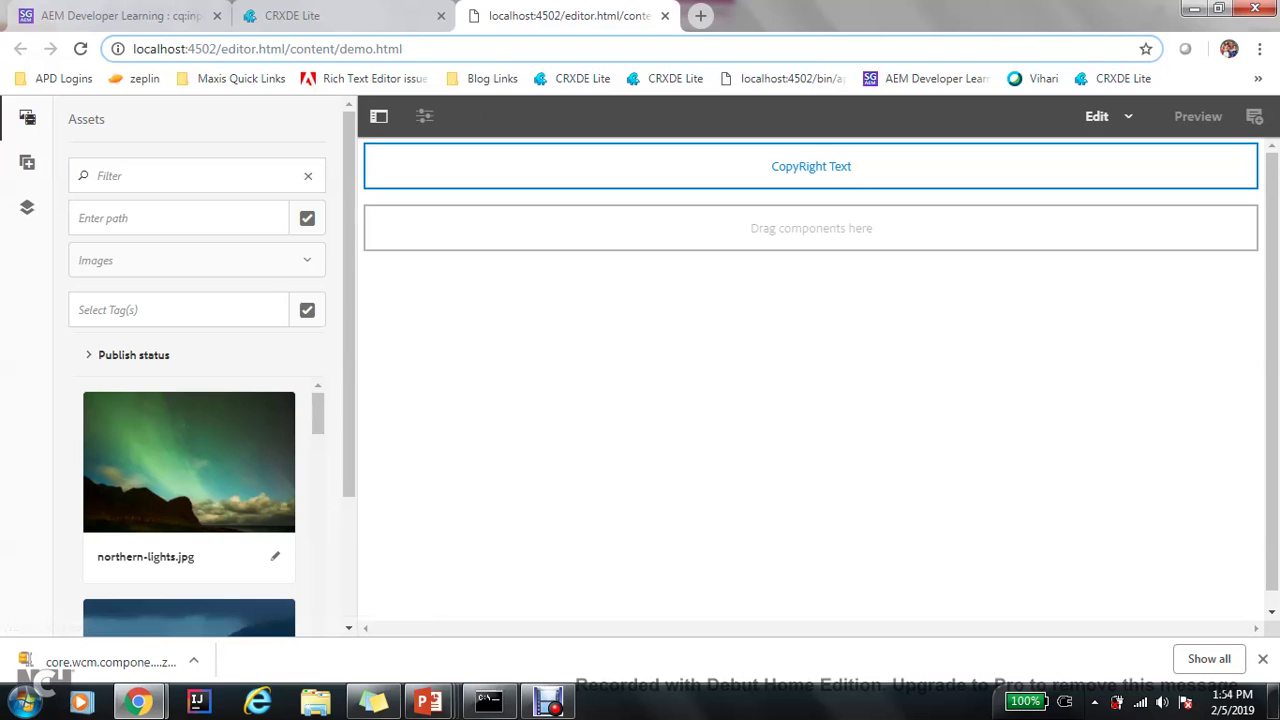
# Check the configure dialog shows text dergtyuiuo with Type H1, then close it.
pyautogui.click(811, 166)
pyautogui.click(446, 209)
pyautogui.doubleClick(458, 270)
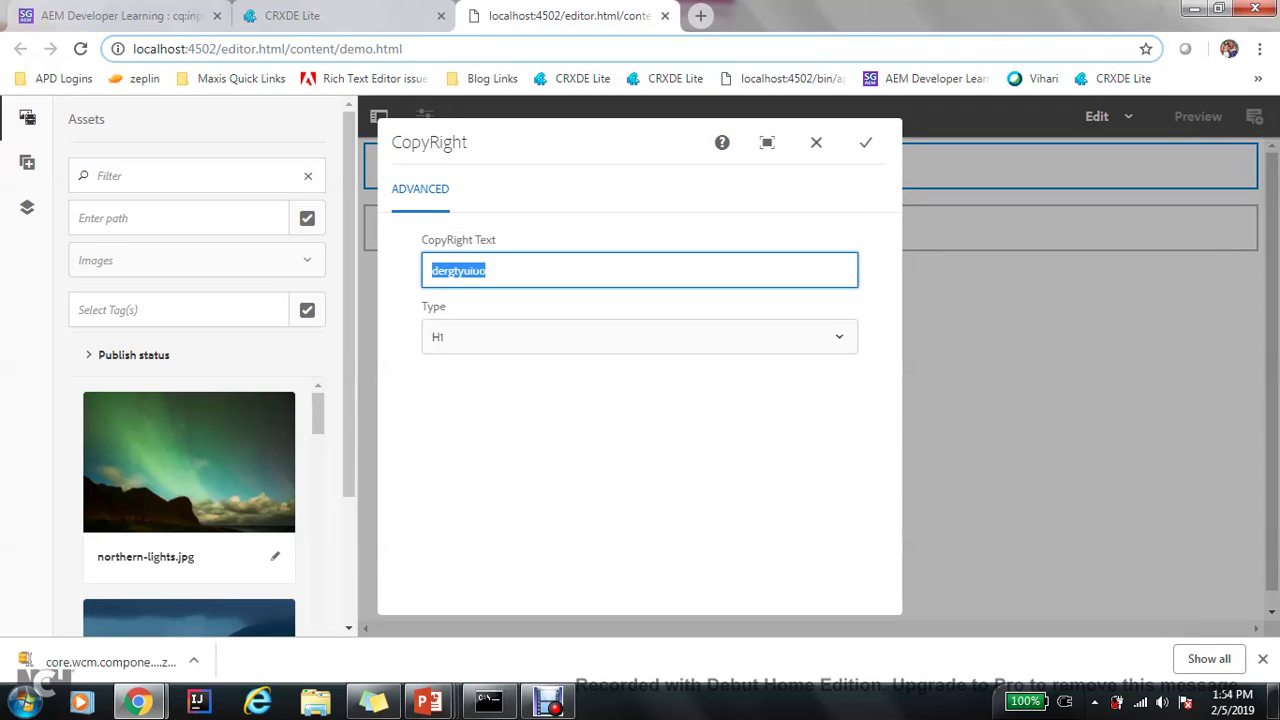
pyautogui.click(816, 142)
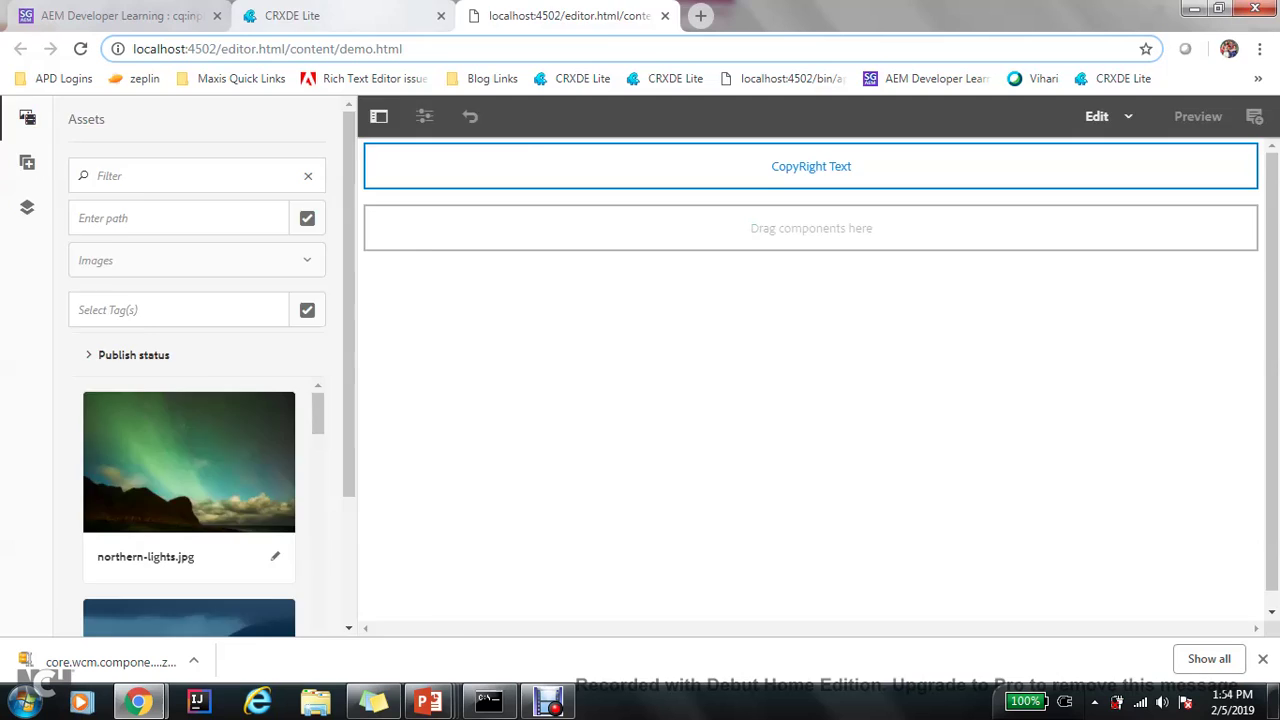
# Open copyright.html in CRXDE Lite and change its line-1 <h1> tag to <h3>.
pyautogui.click(300, 15)
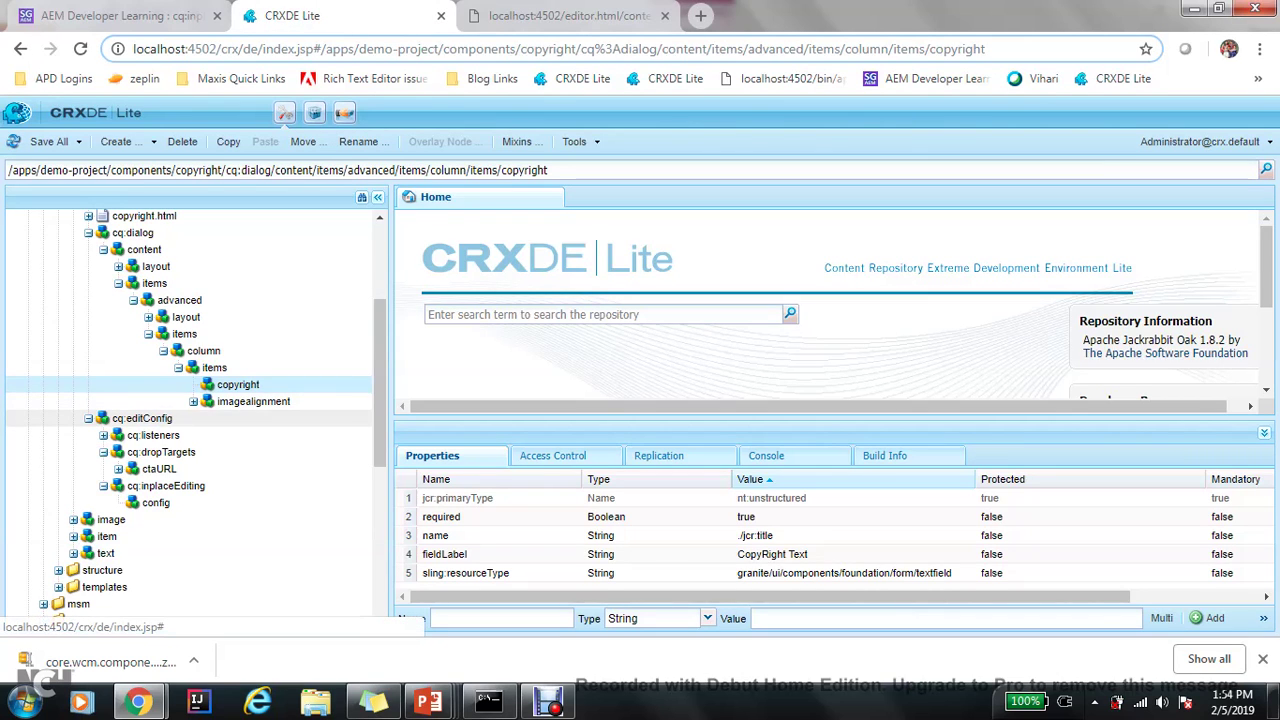
pyautogui.scroll(2, 190, 400)
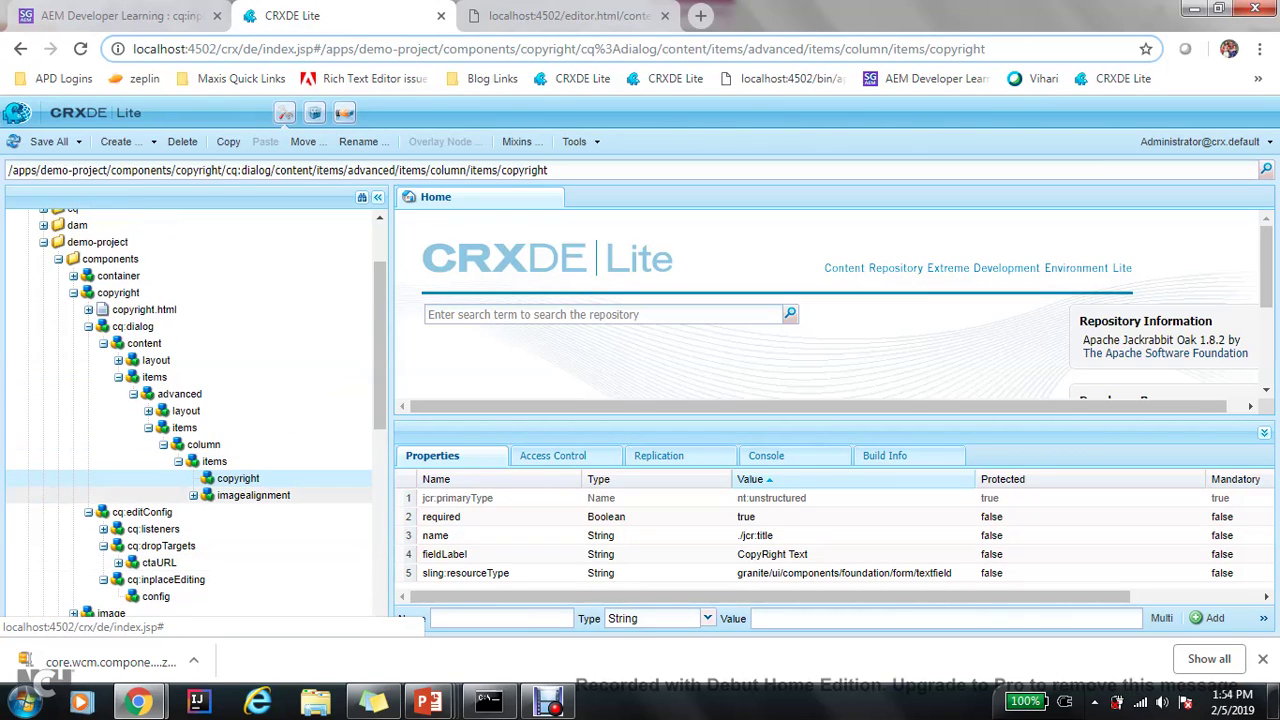
pyautogui.doubleClick(144, 309)
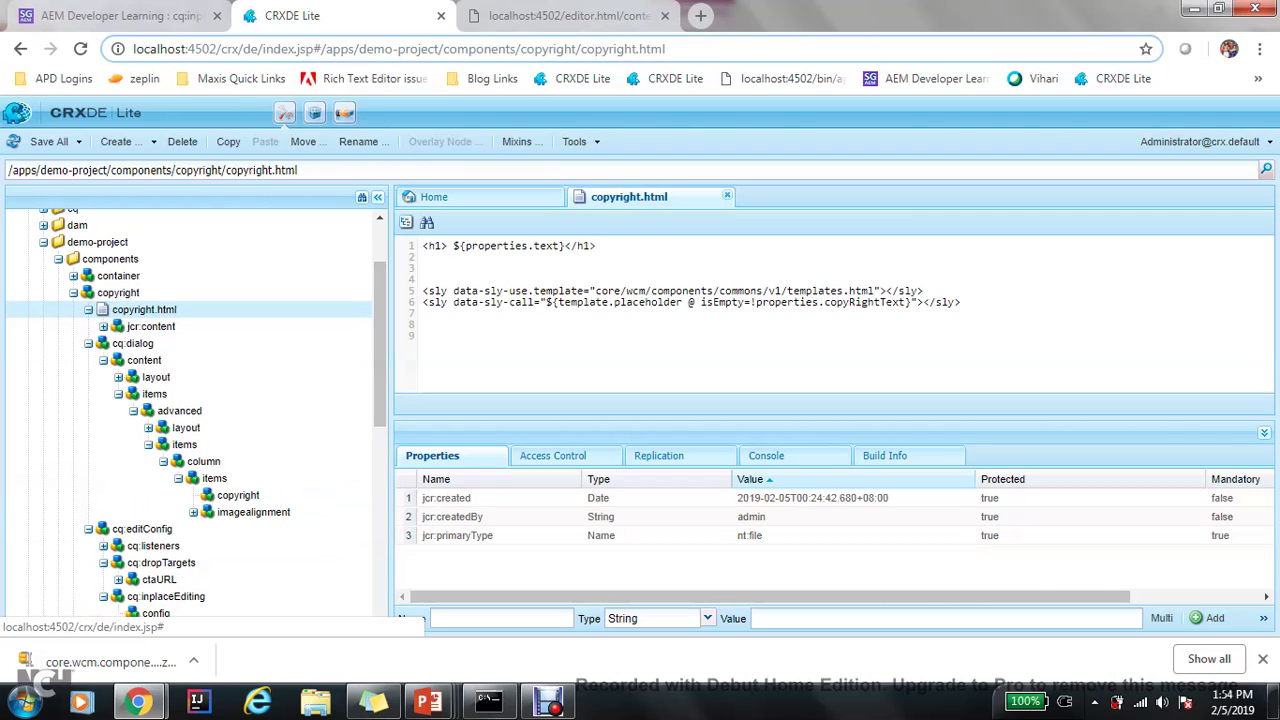
pyautogui.click(443, 245)
pyautogui.press('BackSpace')
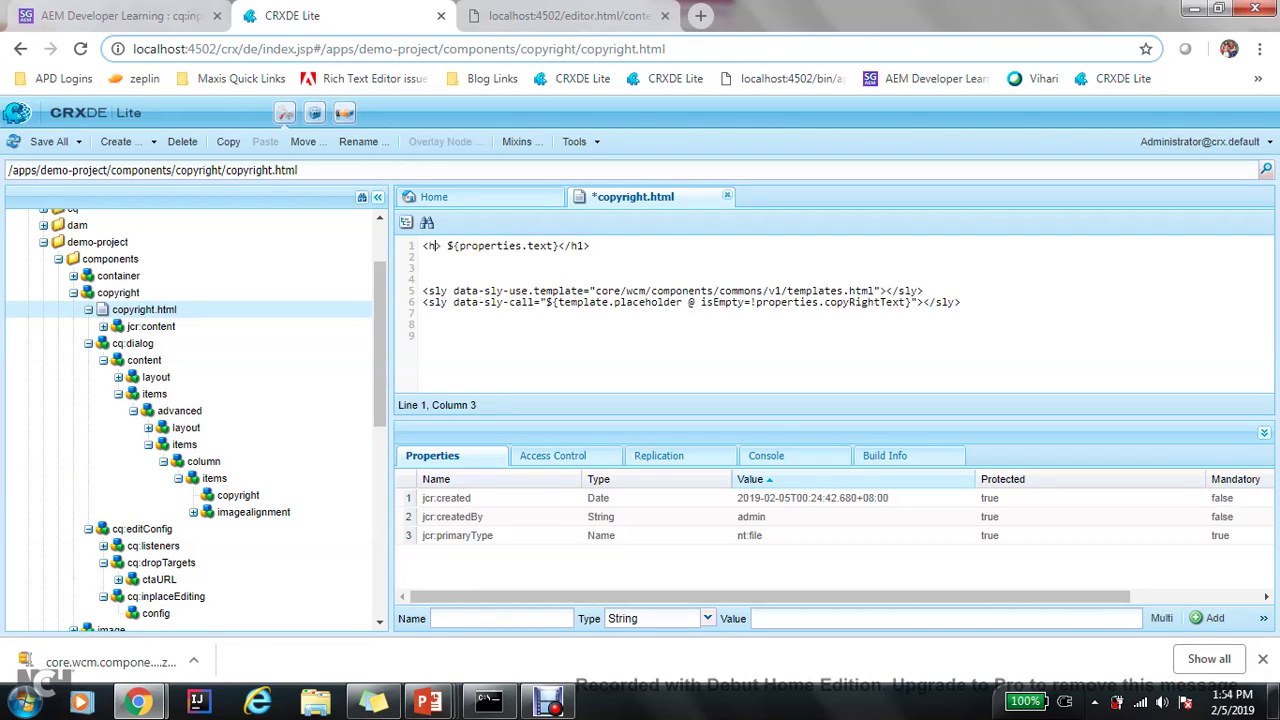
pyautogui.write('3')
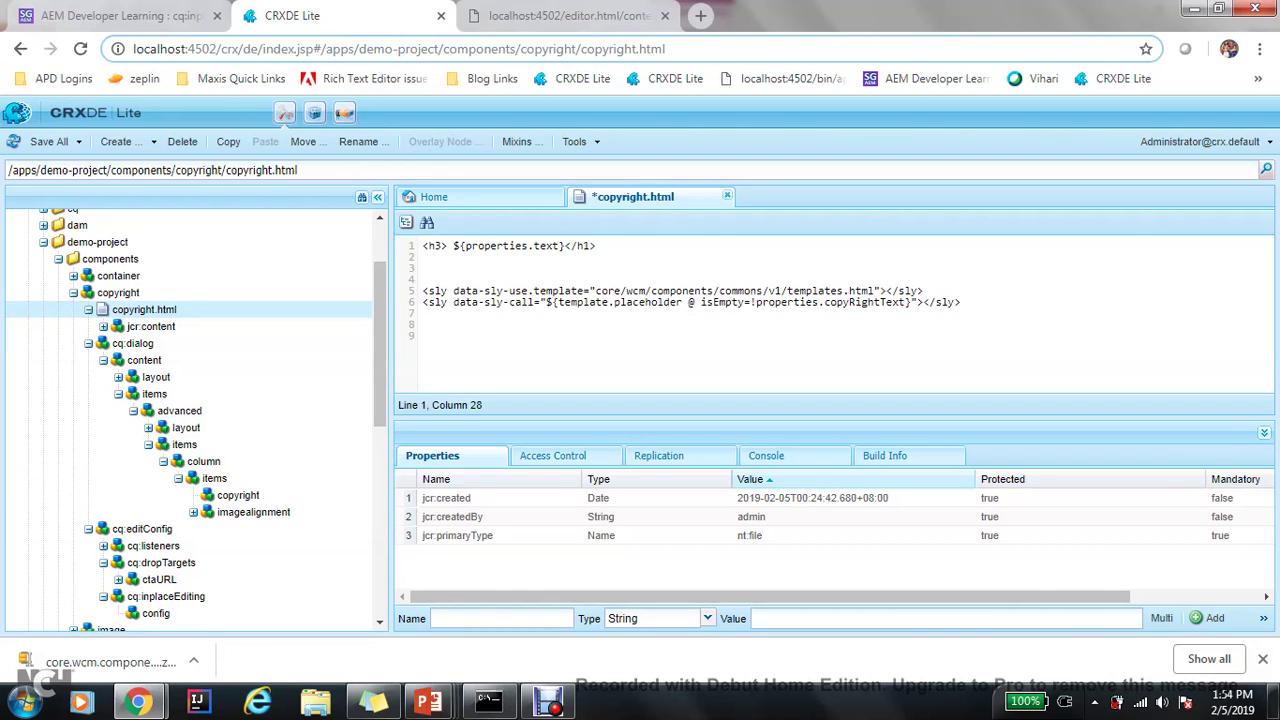
# Save copyright.html and reload the demo page in the editor.
pyautogui.hotkey('ctrl', 's')
pyautogui.hotkey('ctrl', 'Tab')
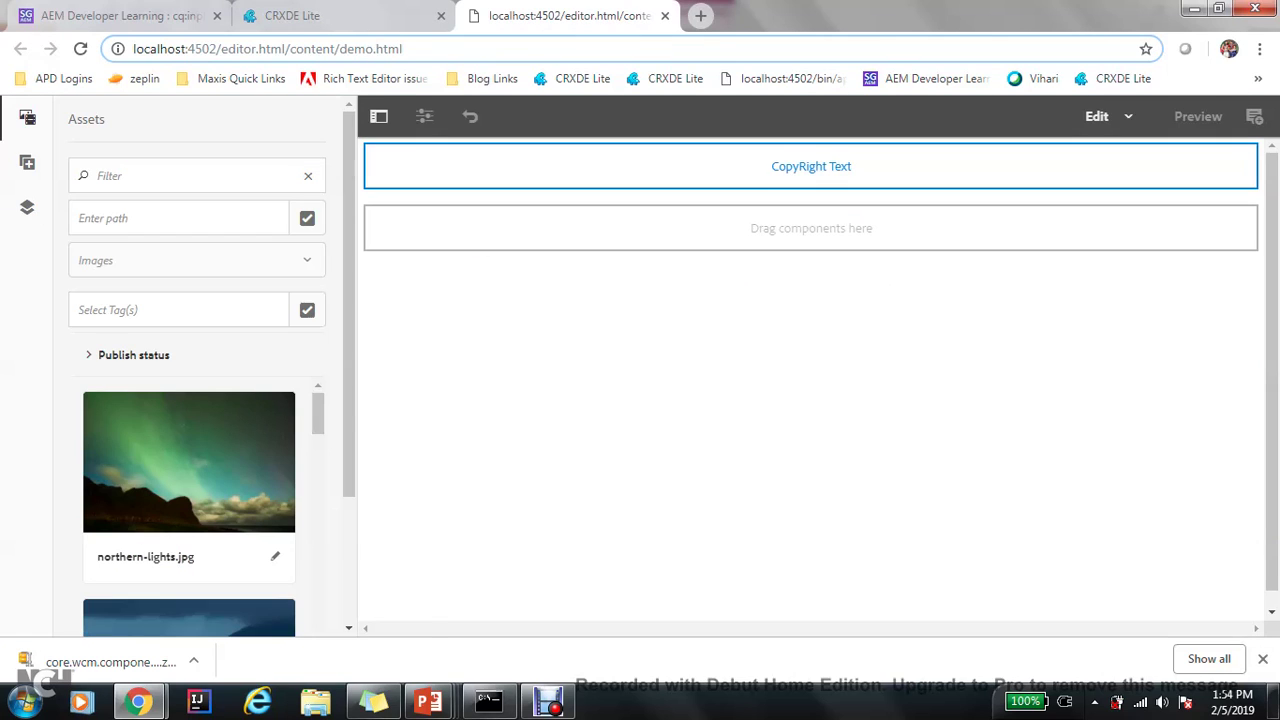
pyautogui.press('F5')
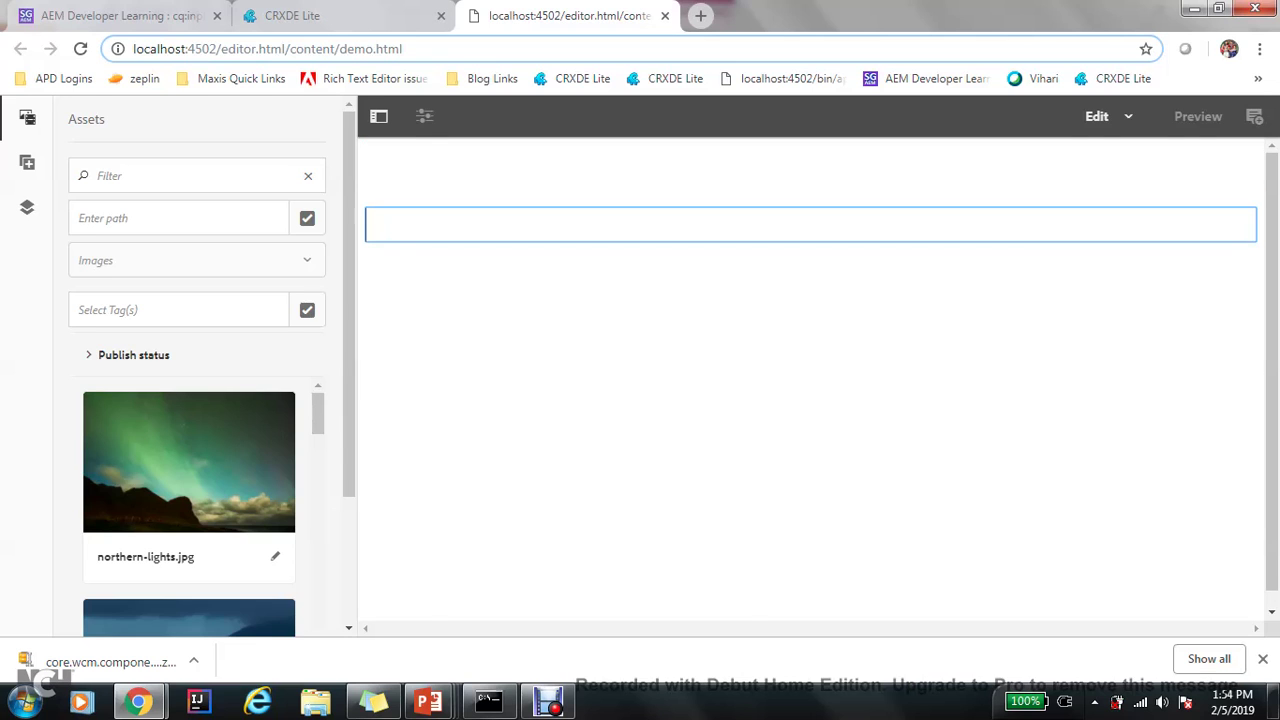
# Replace properties.text with properties.jcr:title in copyright.html, save, and reload the demo page.
pyautogui.hotkey('ctrl', 'shift', 'Tab')
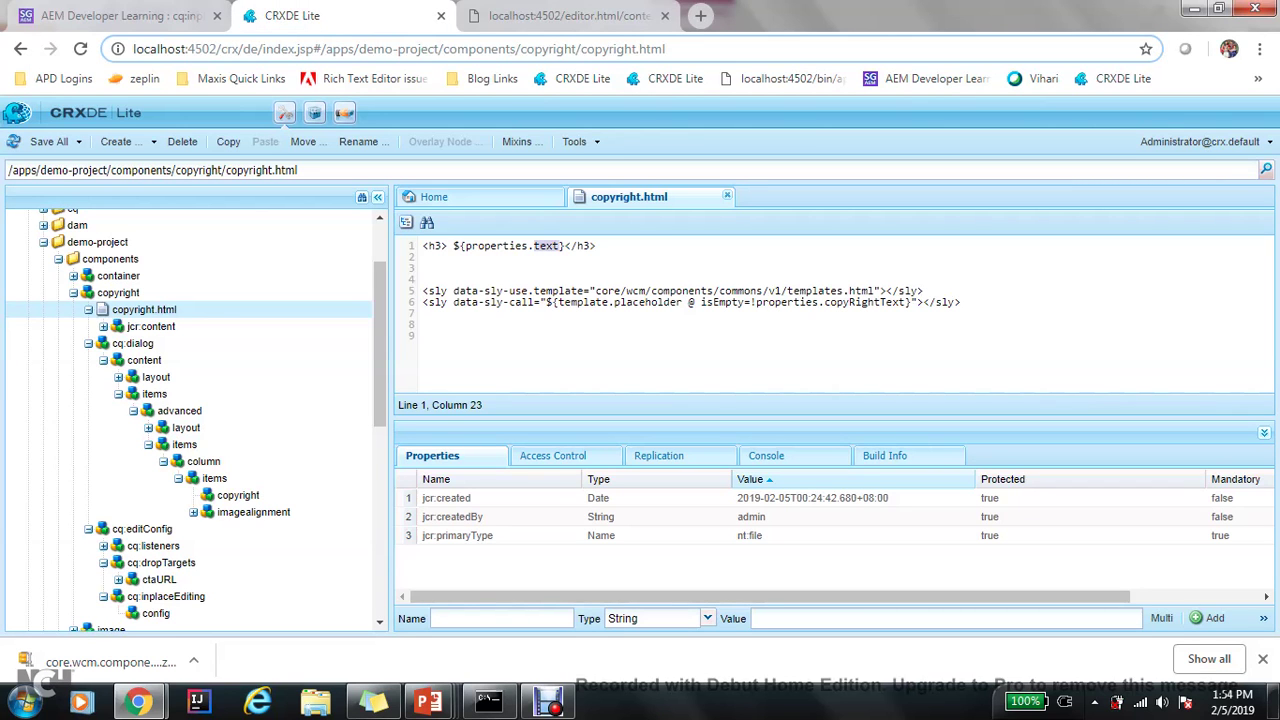
pyautogui.write('jcr:titl')
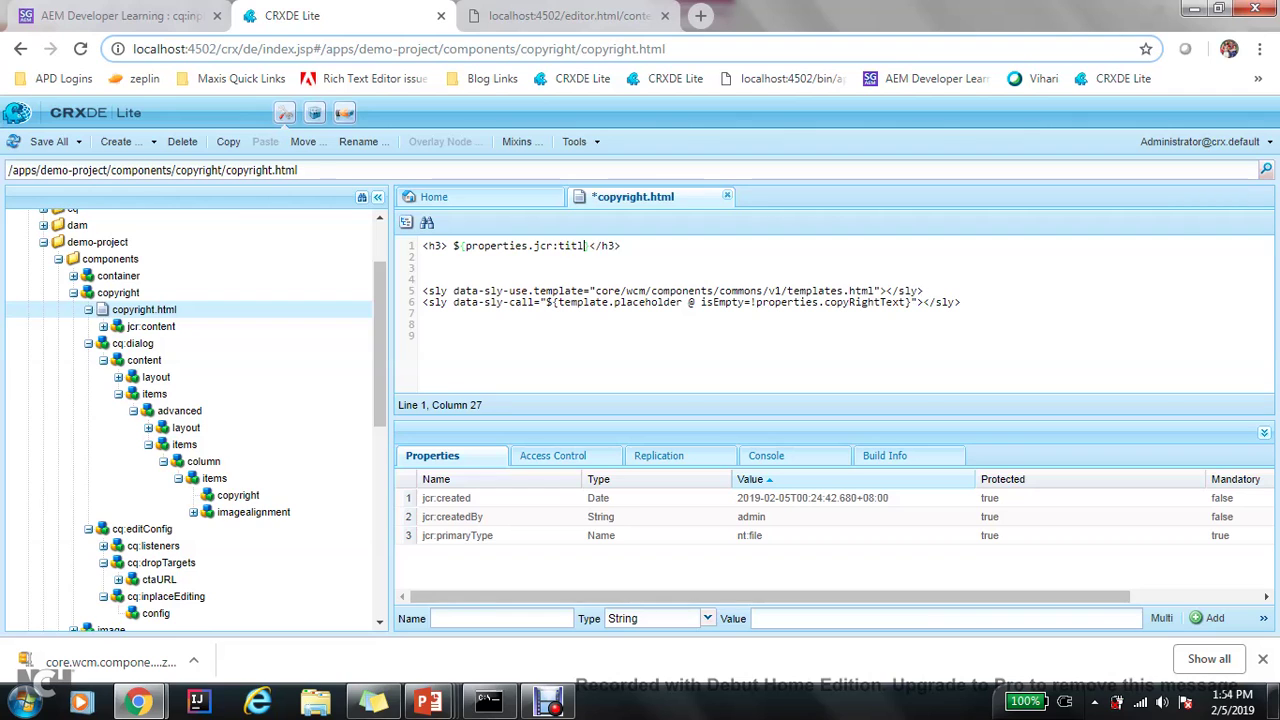
pyautogui.write('e')
pyautogui.hotkey('ctrl', 's')
pyautogui.hotkey('ctrl', 'Tab')
pyautogui.press('F5')
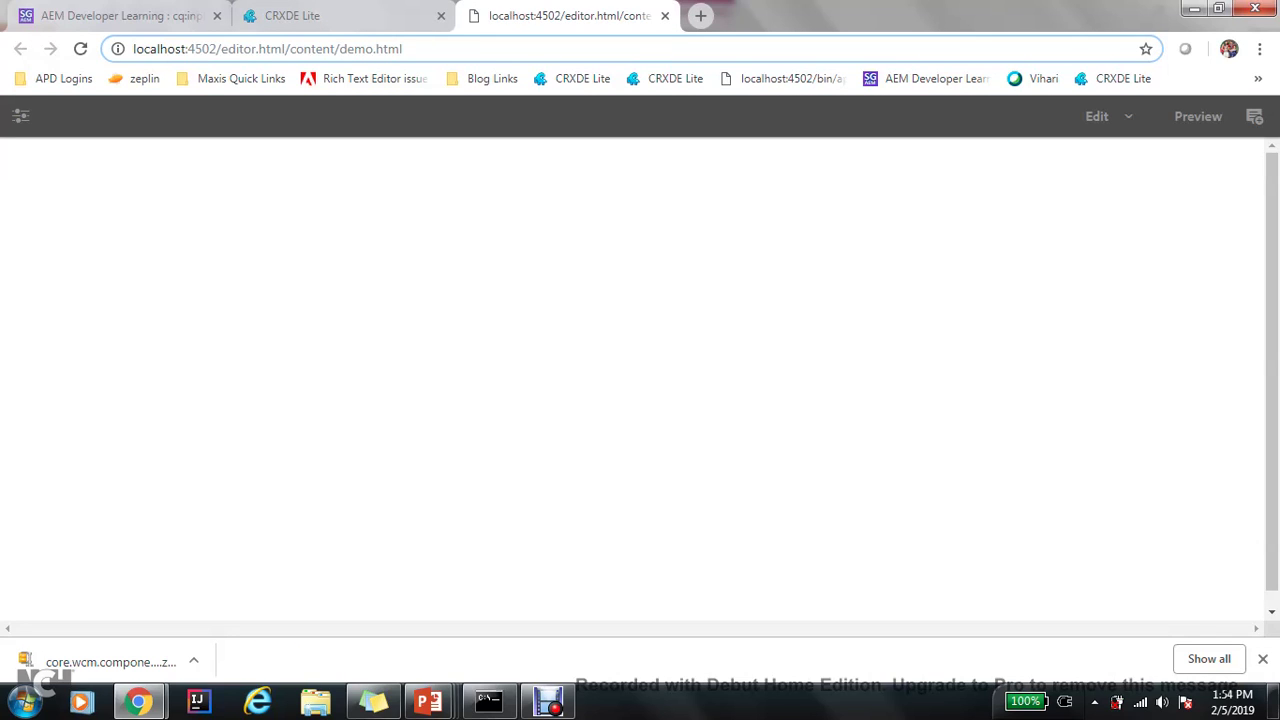
# Select the CopyRight component on the page, glance at CRXDE Lite, and return to the editor.
pyautogui.click(400, 168)
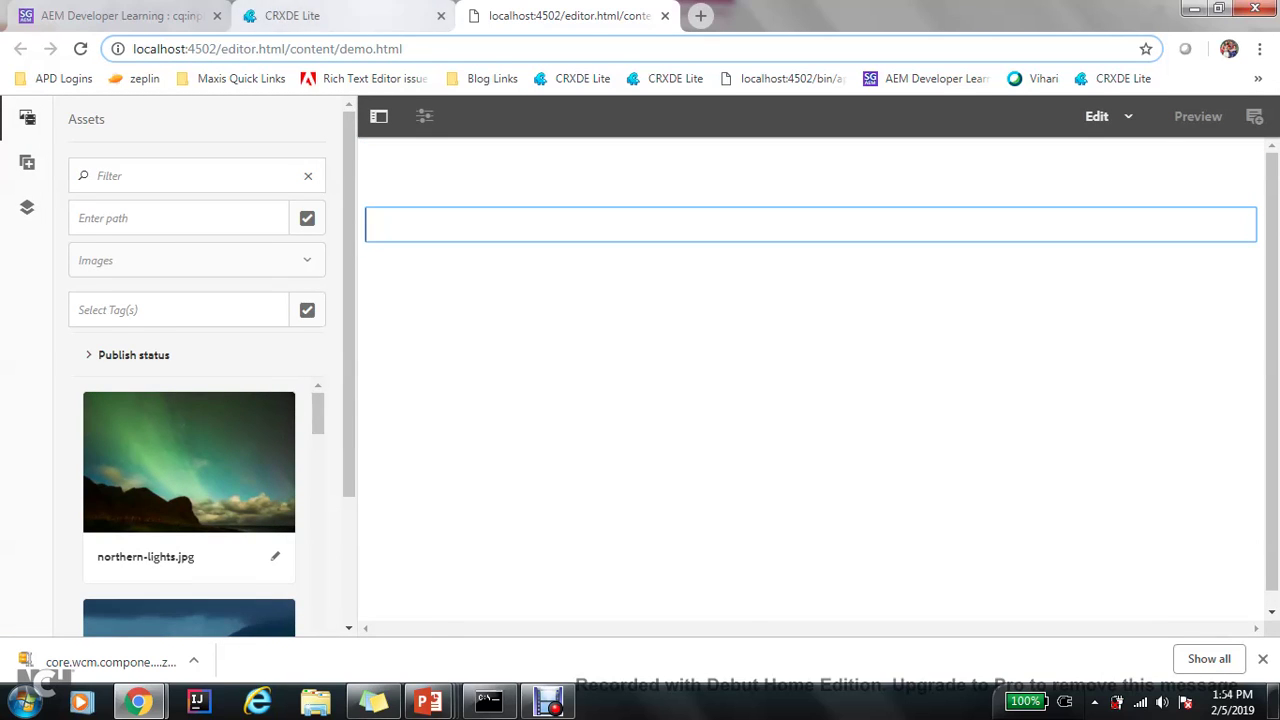
pyautogui.click(292, 15)
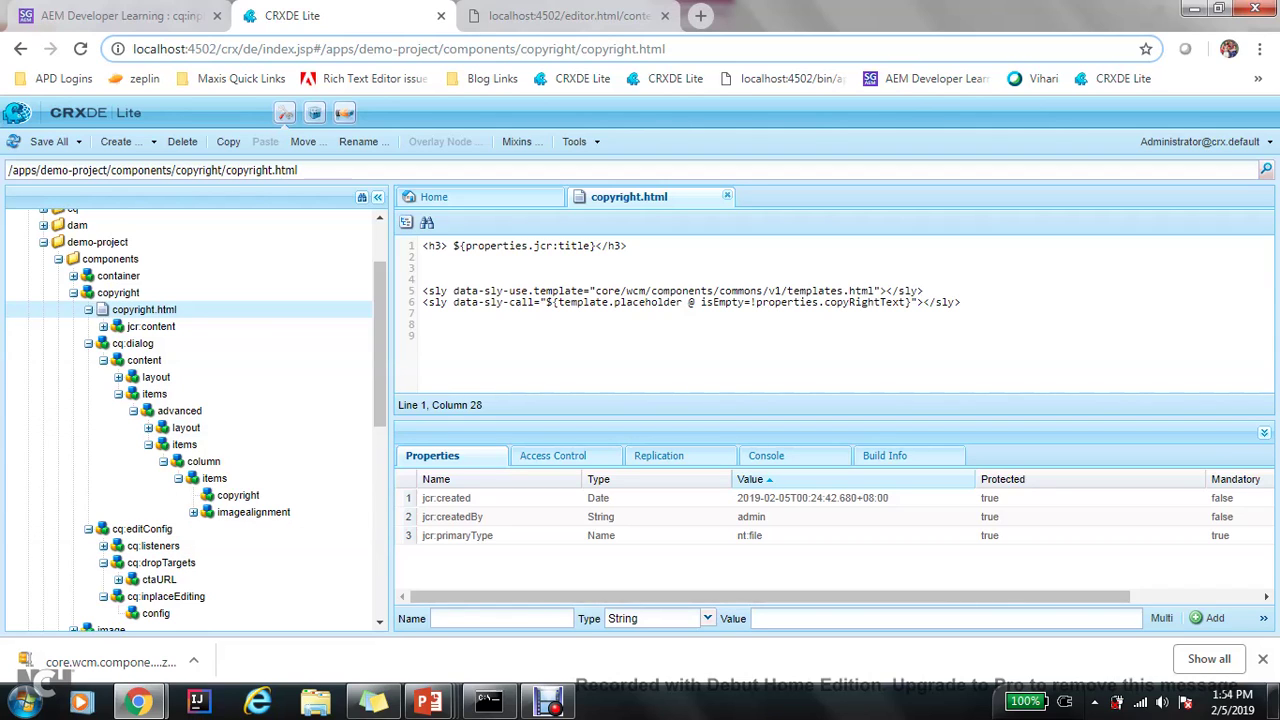
pyautogui.click(565, 15)
# Edit the copyright heading in place to the author's name, check it, then return to CRXDE Lite.
pyautogui.click(811, 166)
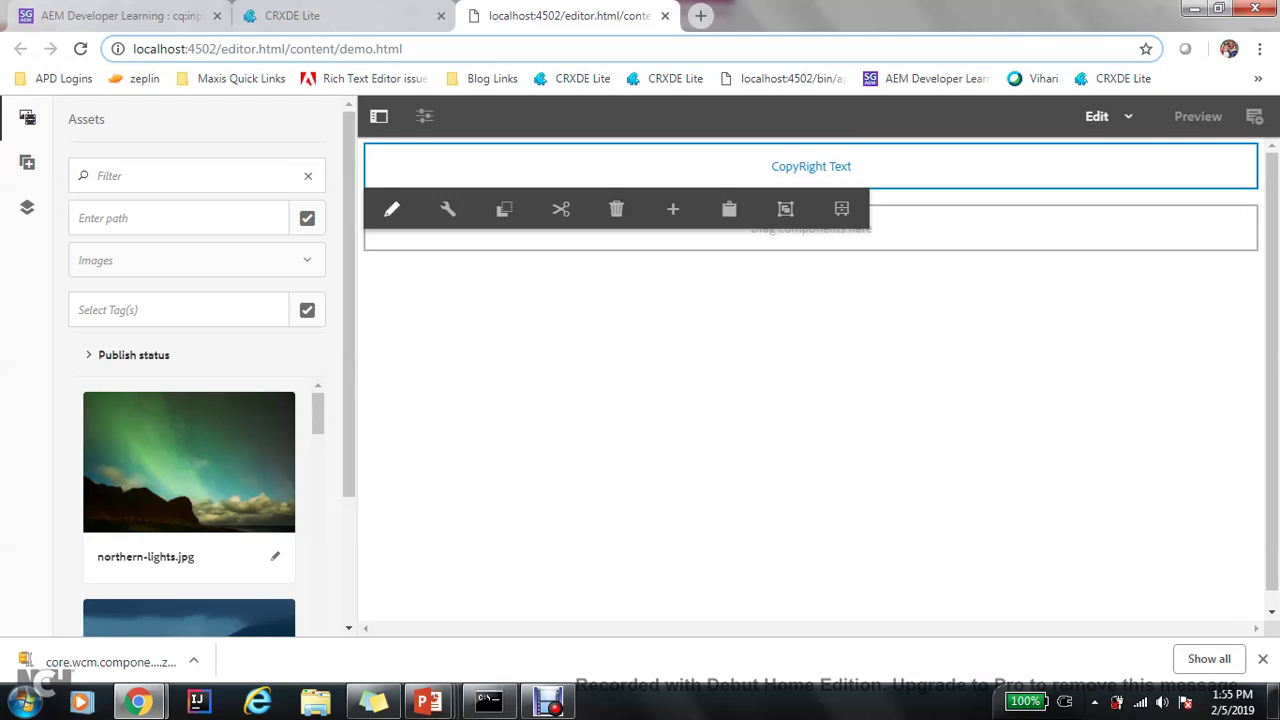
pyautogui.click(811, 166)
pyautogui.write('swdefrgty')
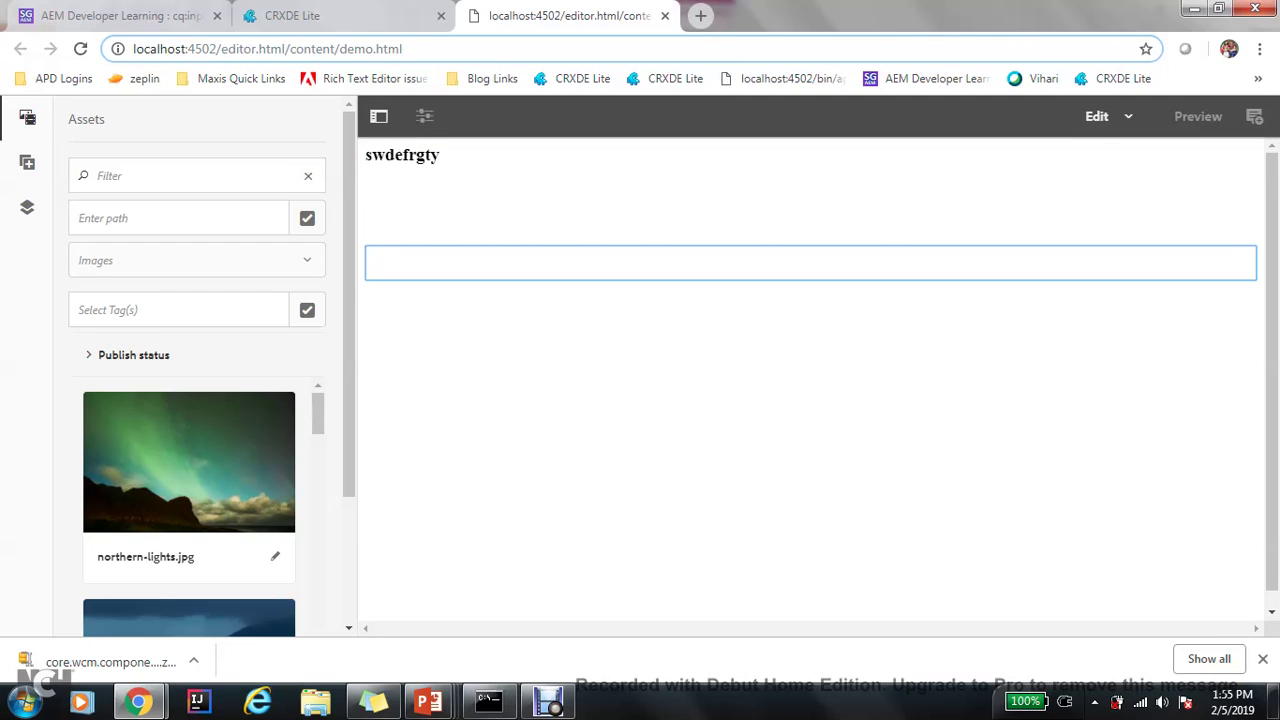
pyautogui.write('dwer')
pyautogui.hotkey('ctrl', 'a')
pyautogui.write('Shivan')
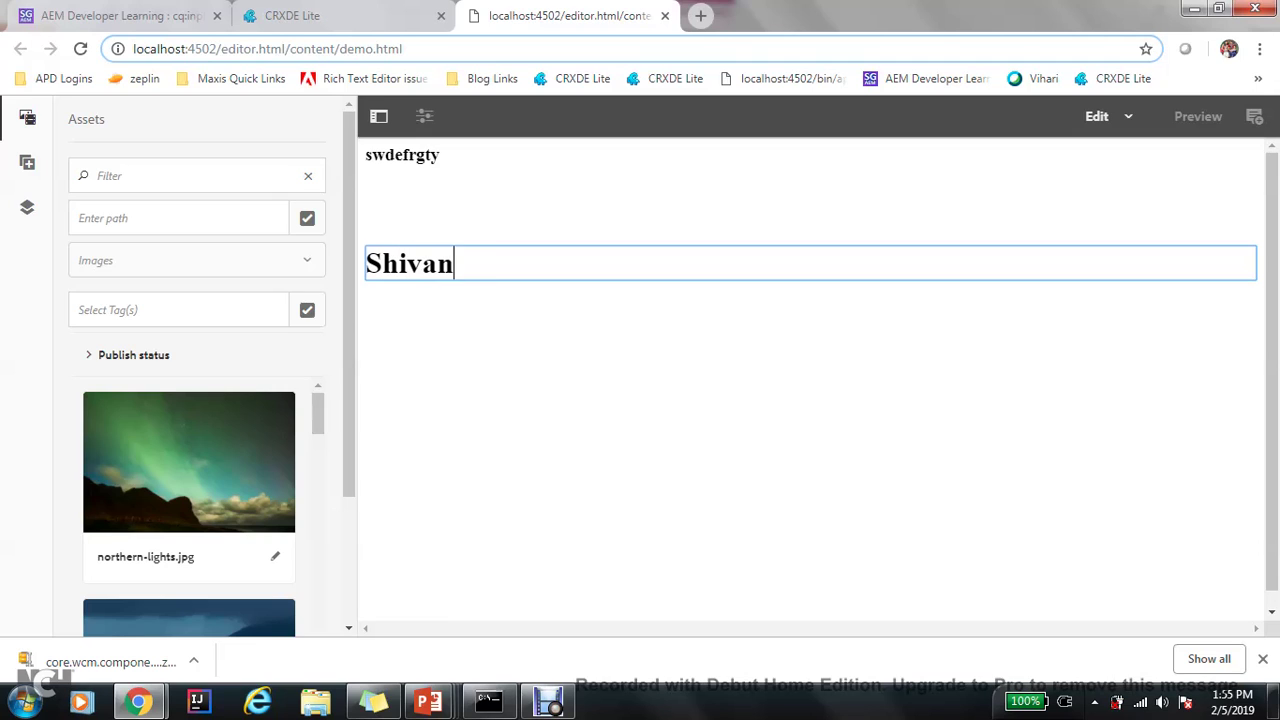
pyautogui.write('i Garg')
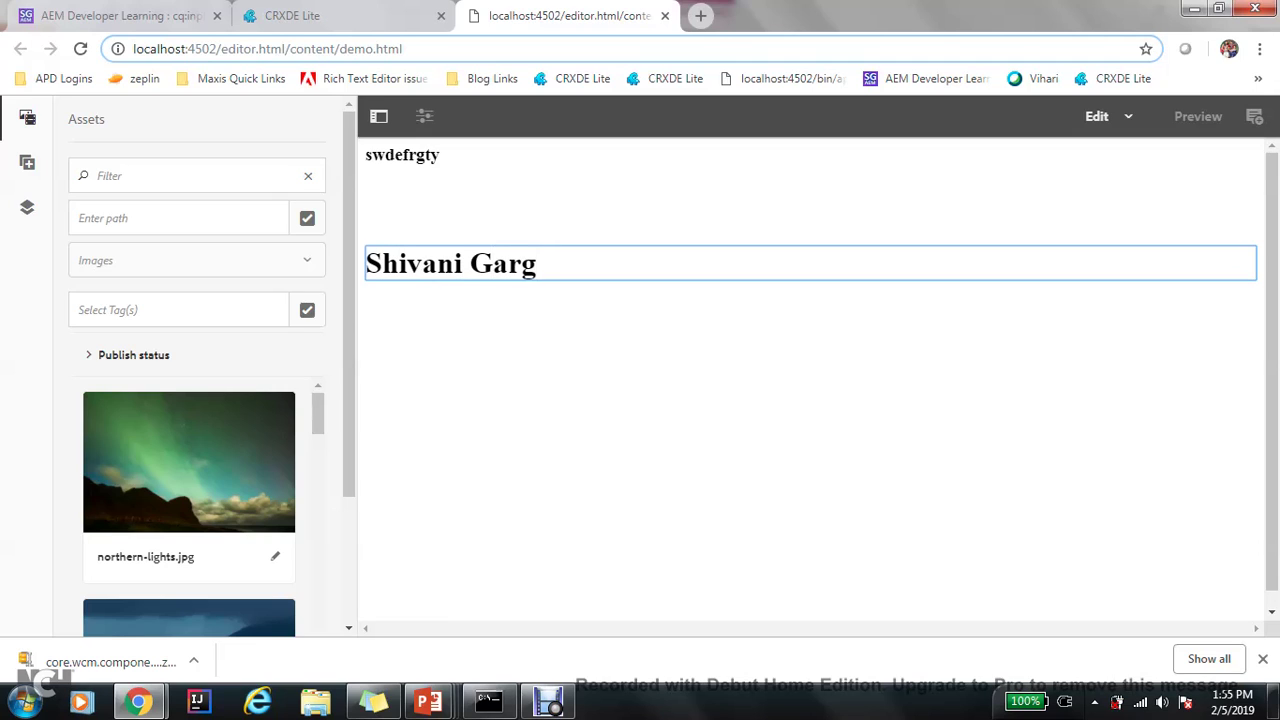
pyautogui.press('Return')
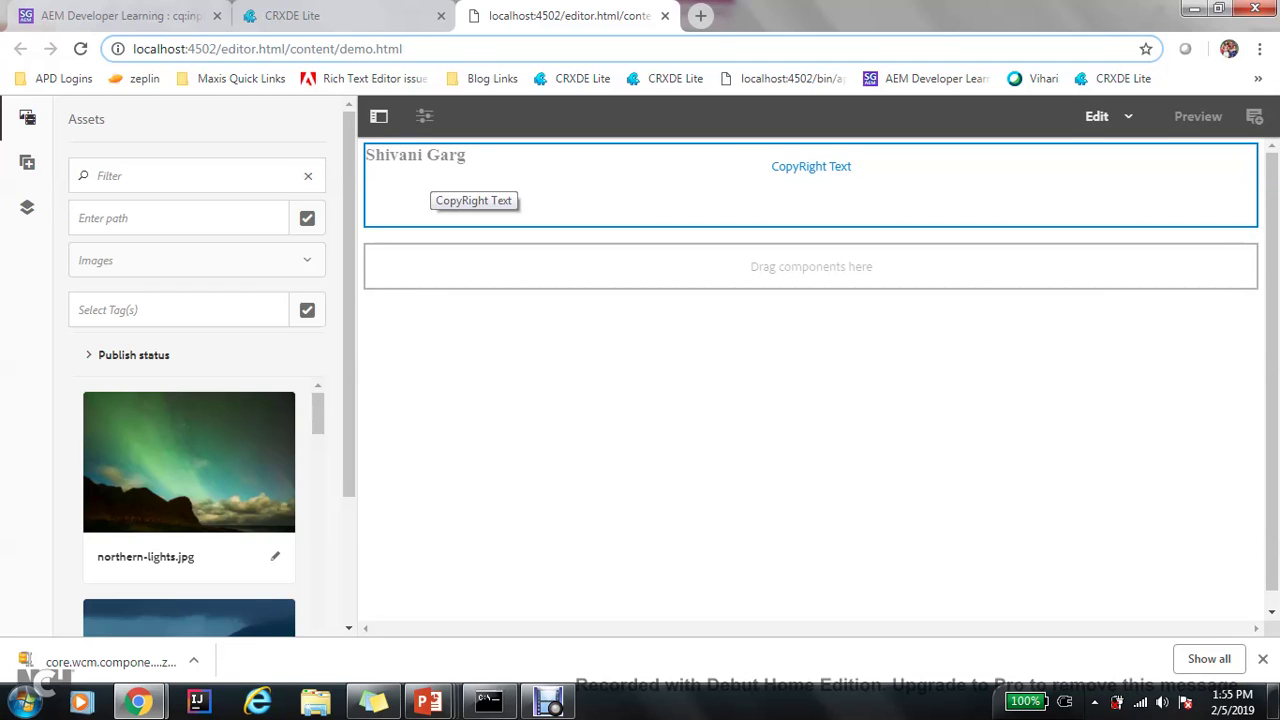
pyautogui.click(470, 192)
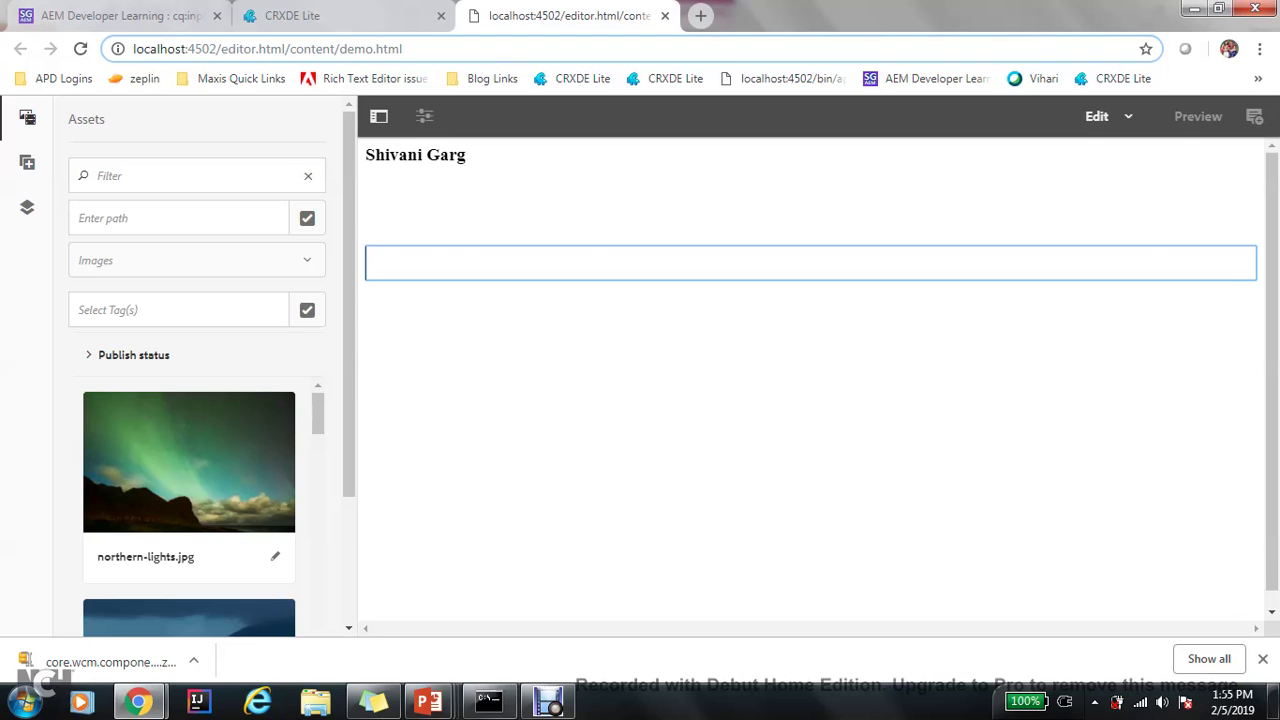
pyautogui.click(292, 15)
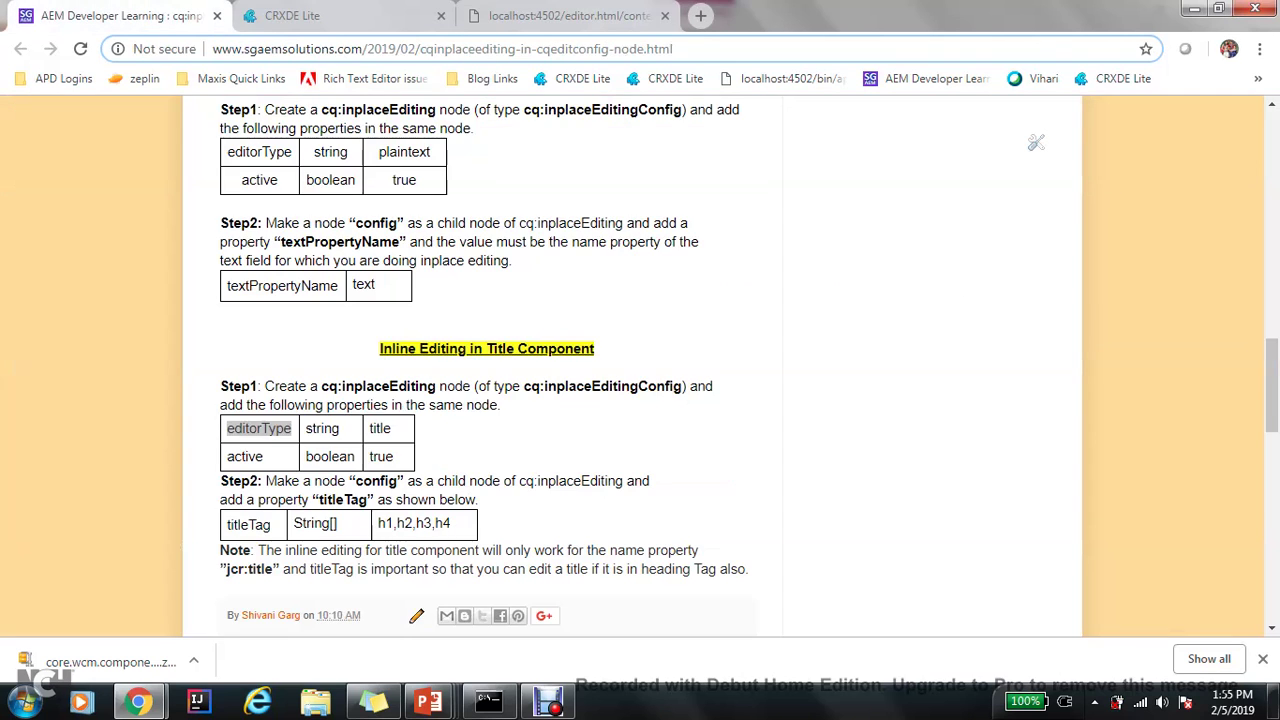
# Copy the name titleTag from the tutorial page into a new property on the cq:inplaceEditing config node.
pyautogui.click(120, 15)
pyautogui.doubleClick(248, 524)
pyautogui.hotkey('ctrl', 'c')
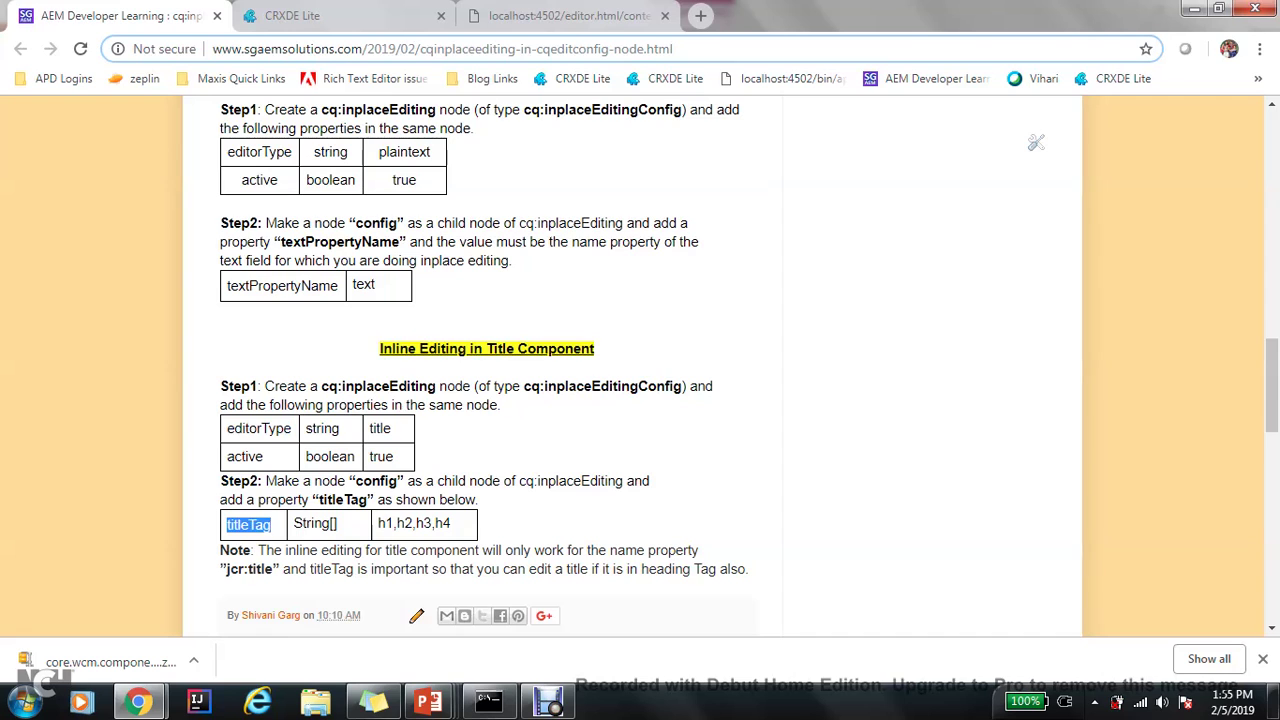
pyautogui.click(292, 15)
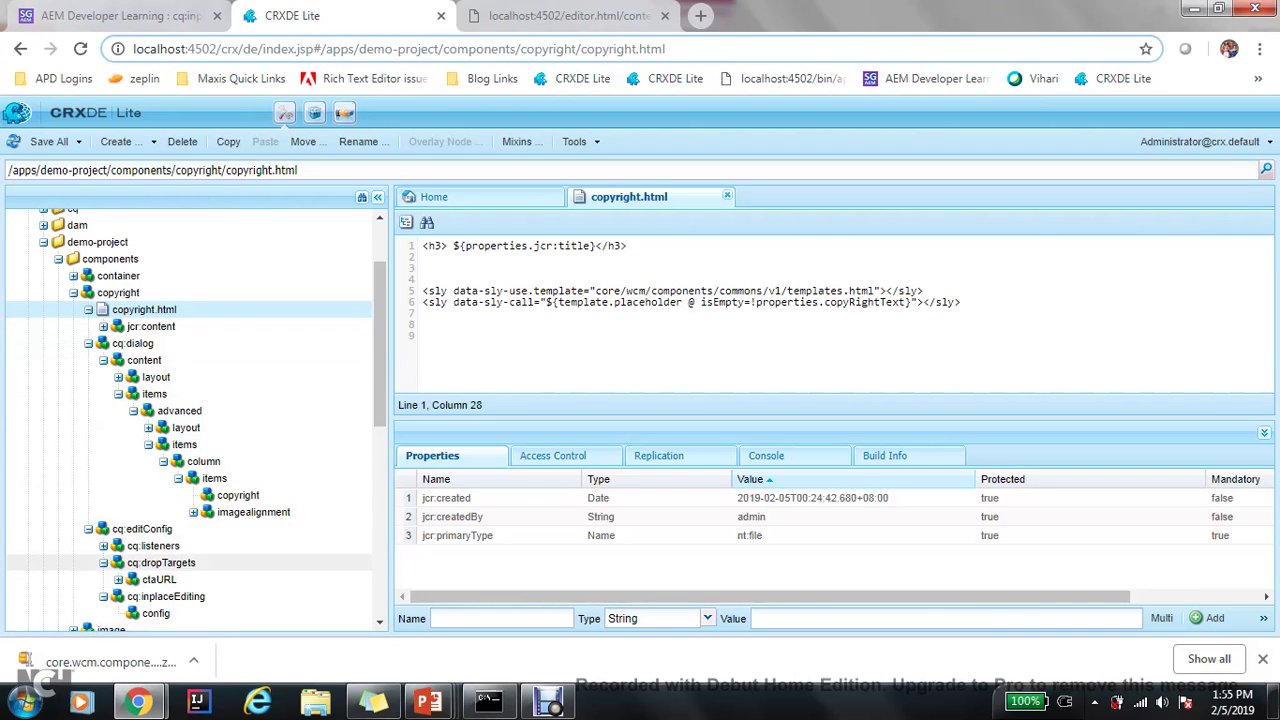
pyautogui.scroll(-2, 190, 420)
pyautogui.click(155, 519)
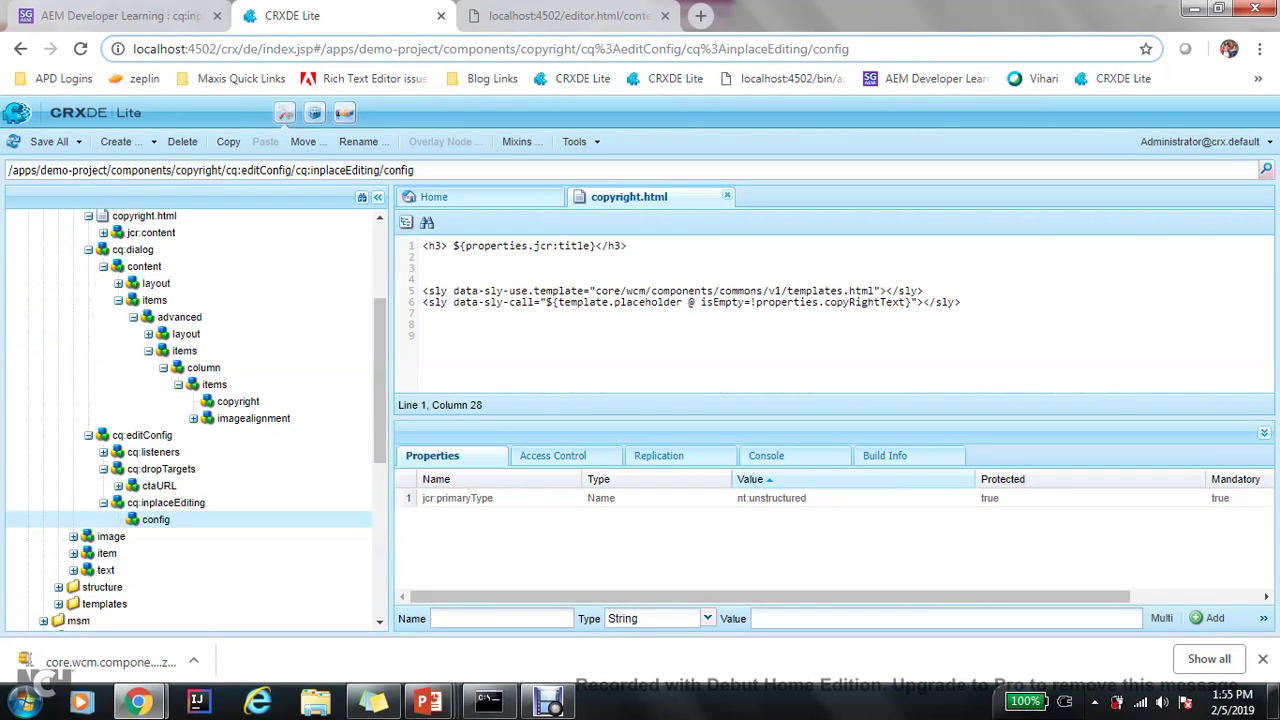
pyautogui.click(500, 618)
pyautogui.hotkey('ctrl', 'v')
# Make titleTag a multi-value property holding h1, h2 and h3.
pyautogui.click(1160, 618)
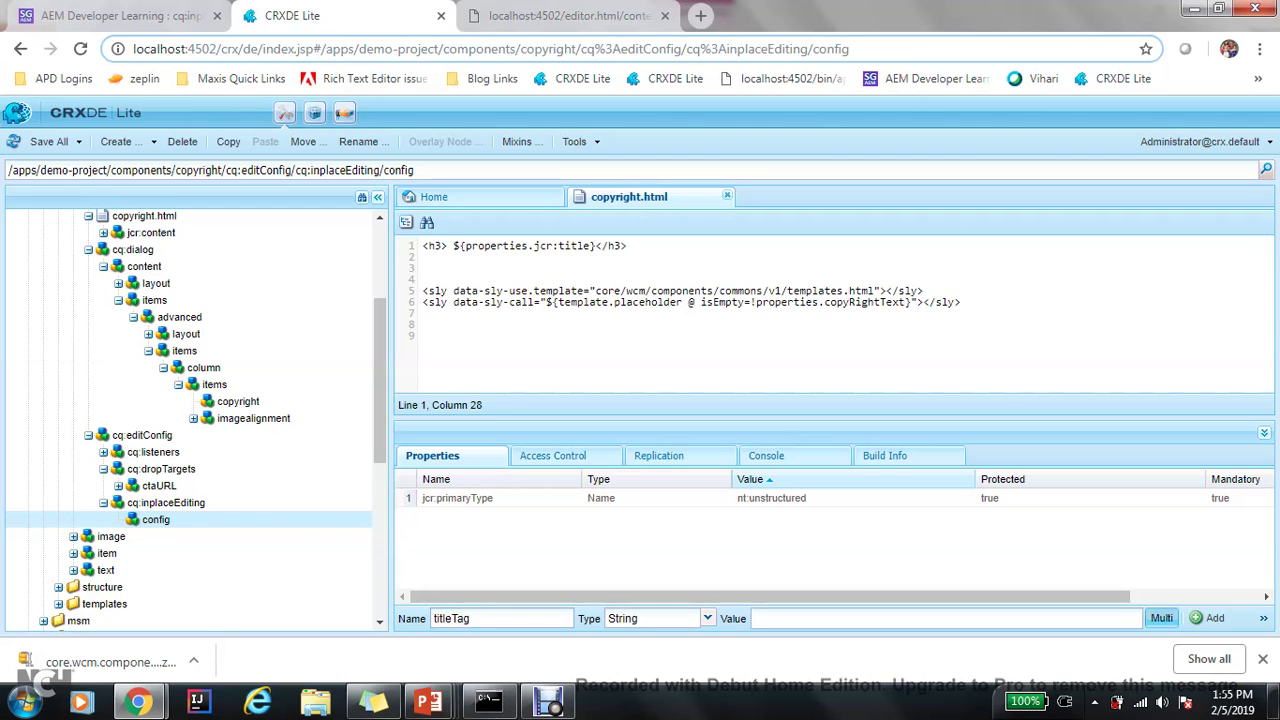
pyautogui.click(1210, 618)
pyautogui.click(588, 284)
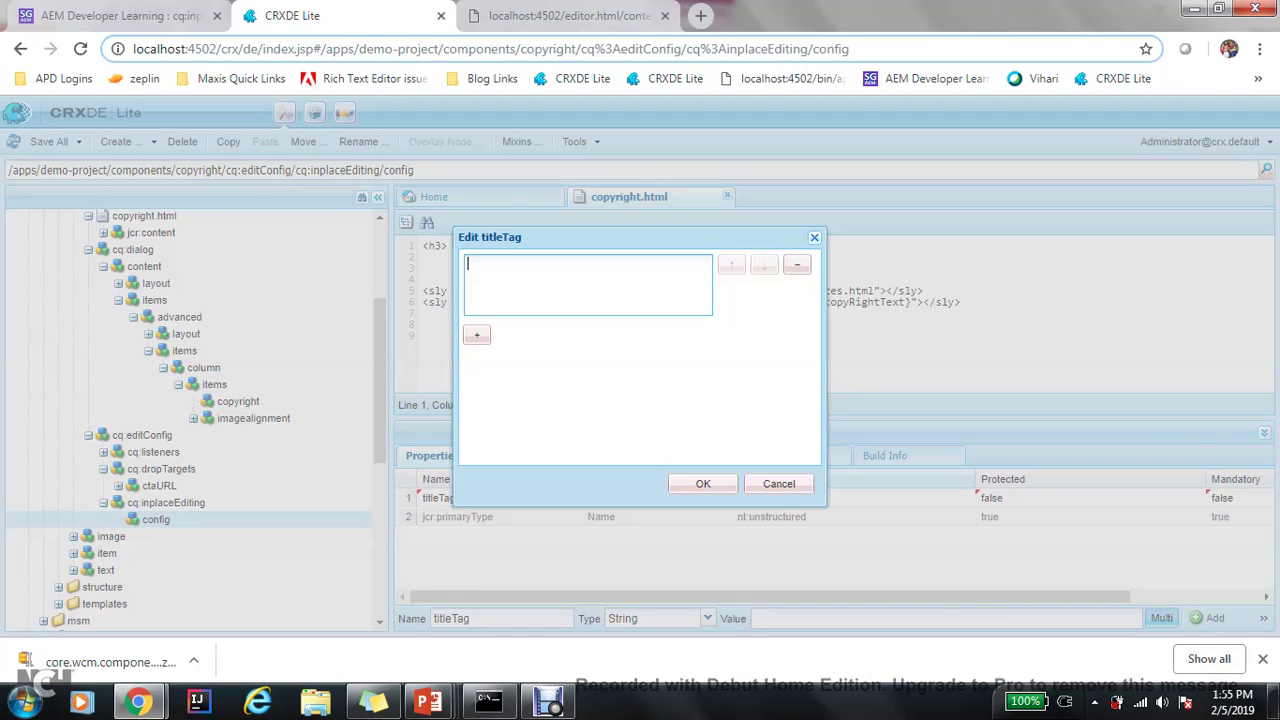
pyautogui.write('h1')
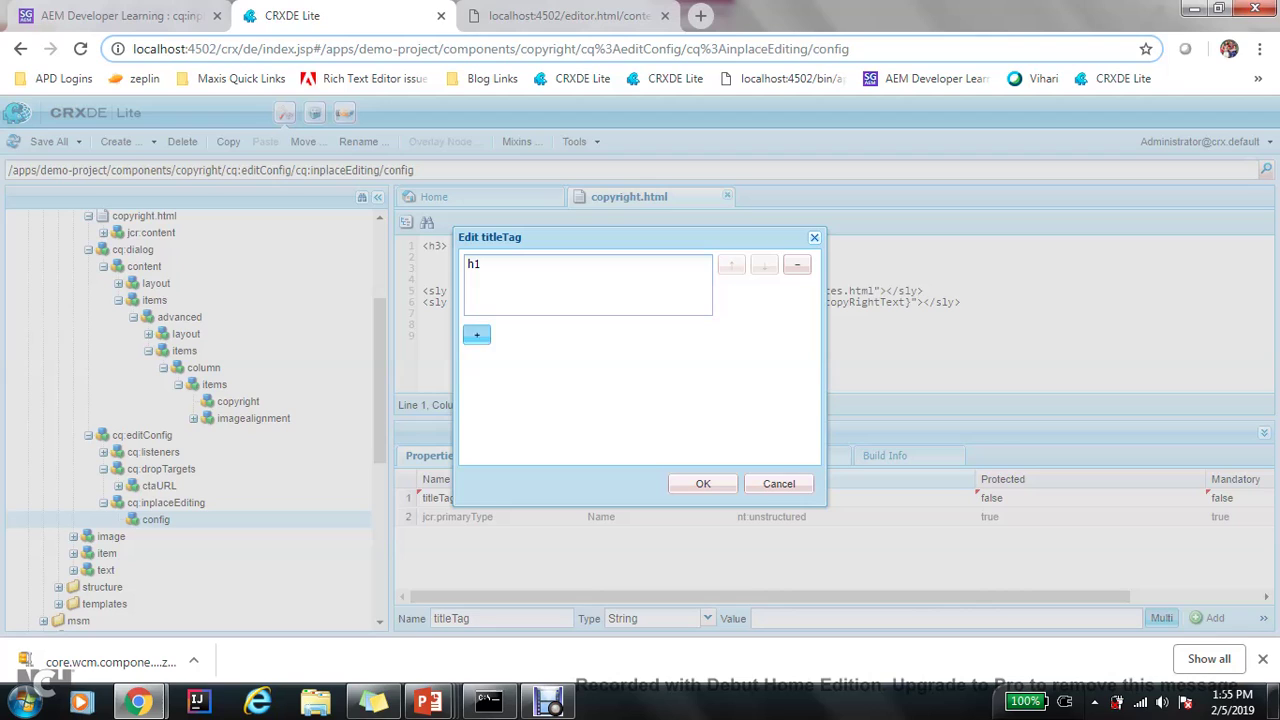
pyautogui.click(476, 335)
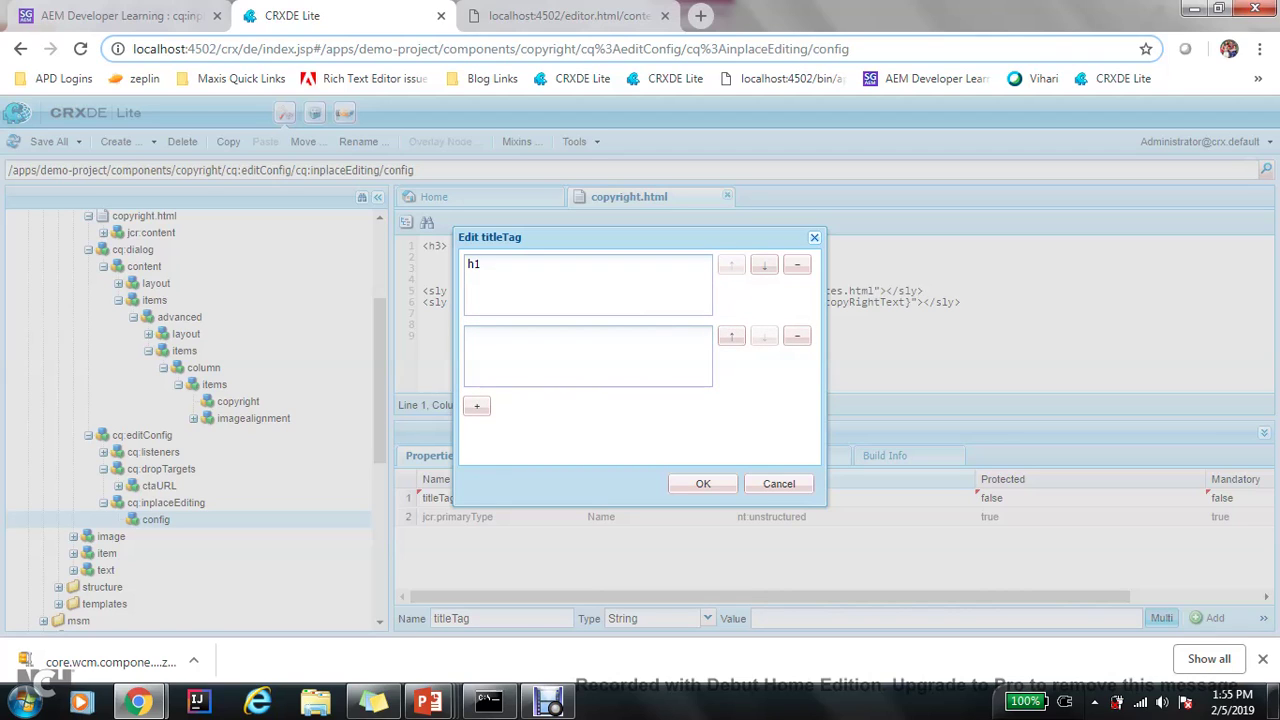
pyautogui.click(588, 355)
pyautogui.write('h2')
pyautogui.click(476, 405)
pyautogui.write('h3')
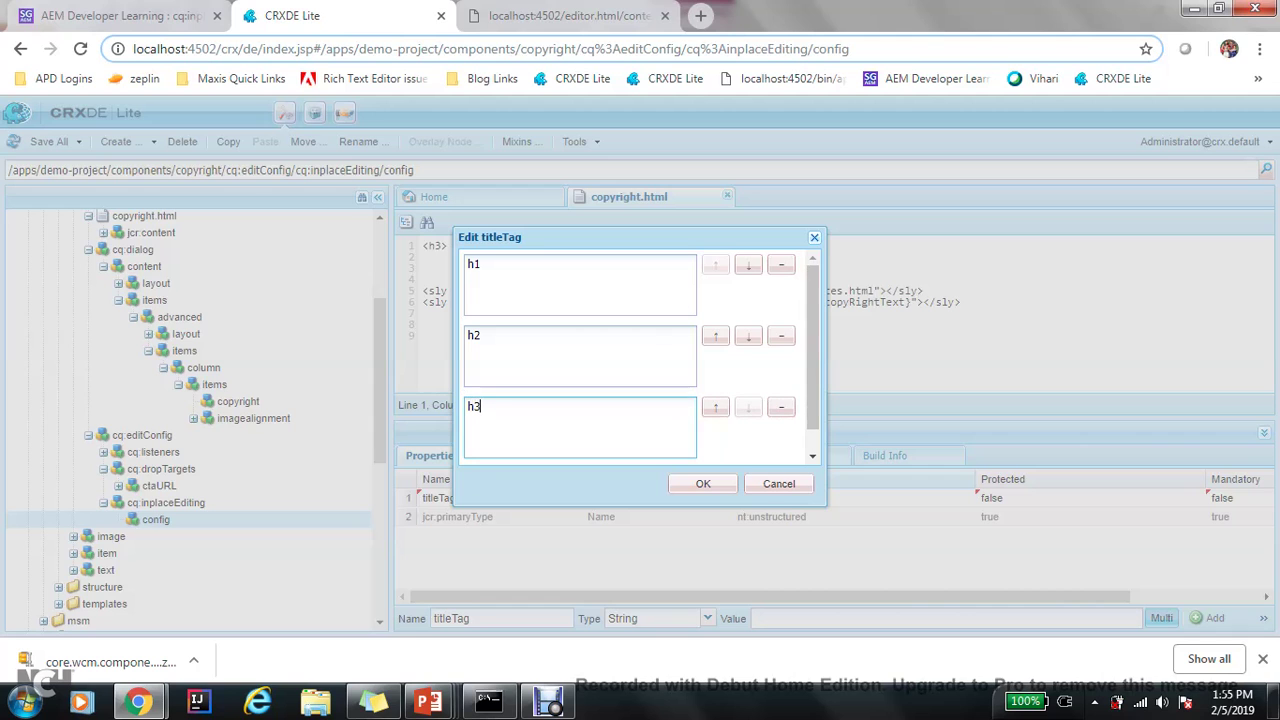
pyautogui.press('Return')
# Save all changes and reload the demo page editor.
pyautogui.hotkey('ctrl', 's')
pyautogui.hotkey('ctrl', 'Tab')
pyautogui.press('F5')
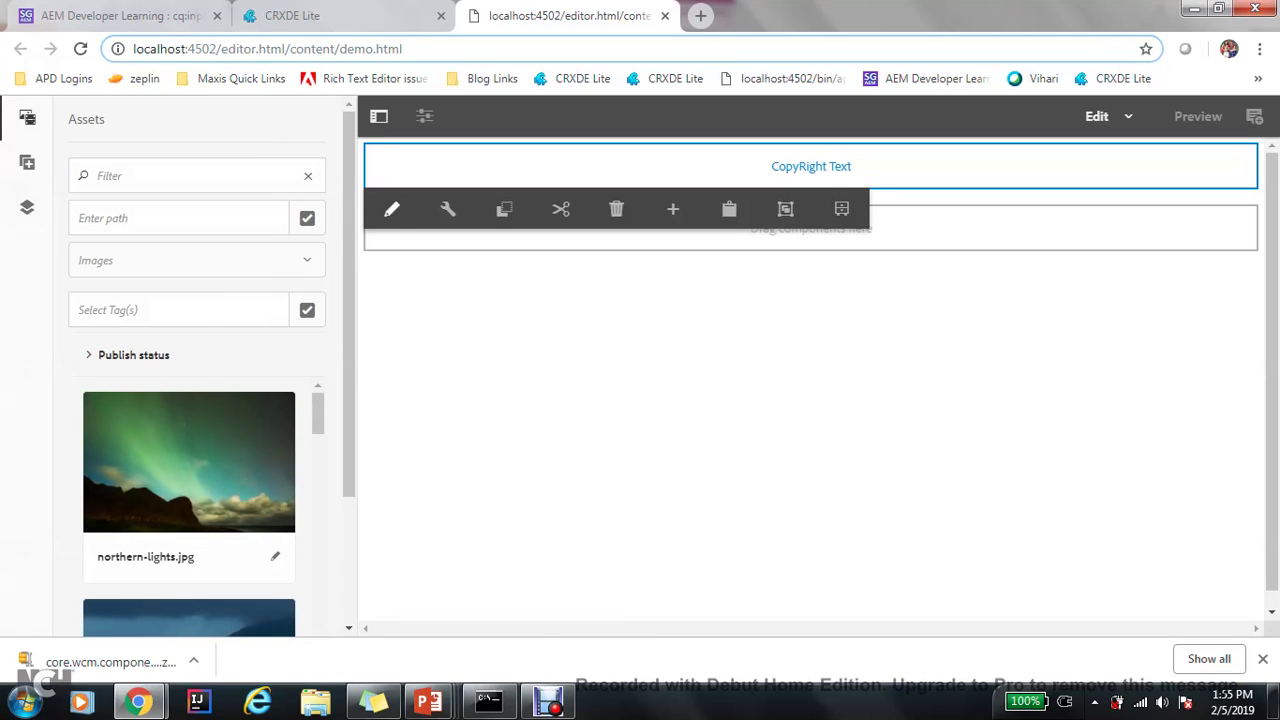
# Edit the copyright heading in place to a sentence introducing the author by name.
pyautogui.click(391, 209)
pyautogui.write('dfgthyjk')
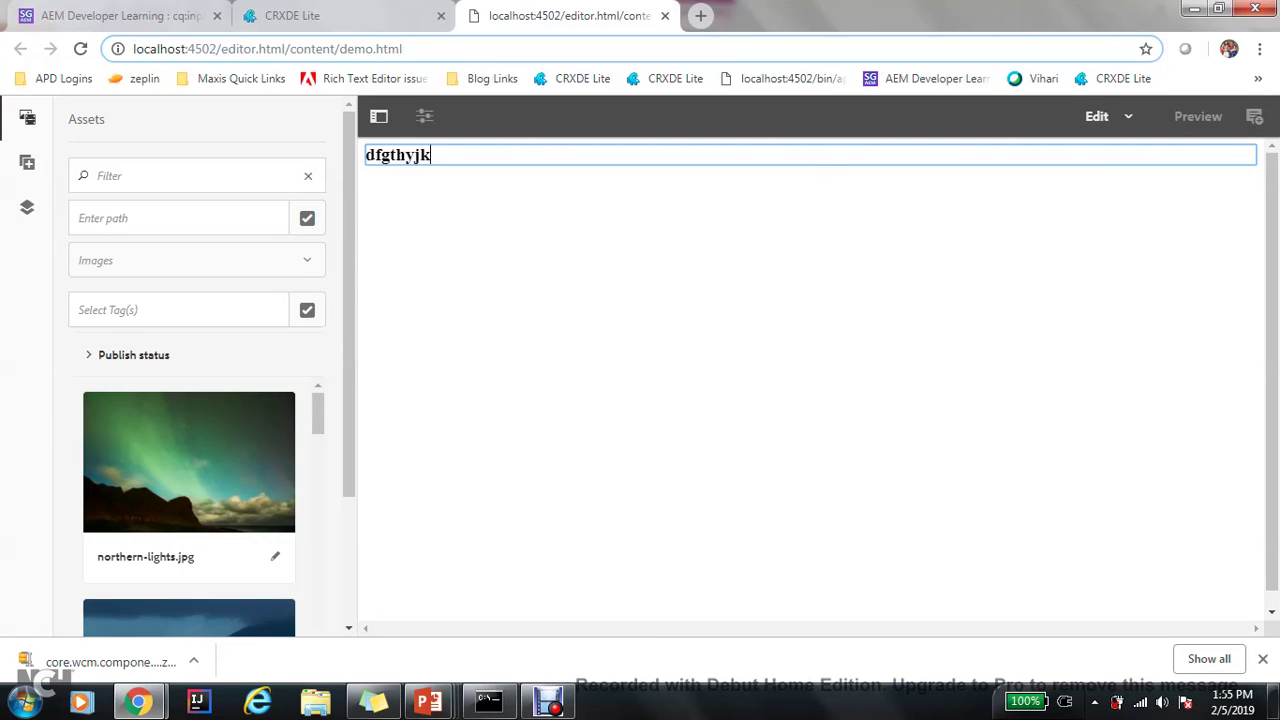
pyautogui.press('Escape')
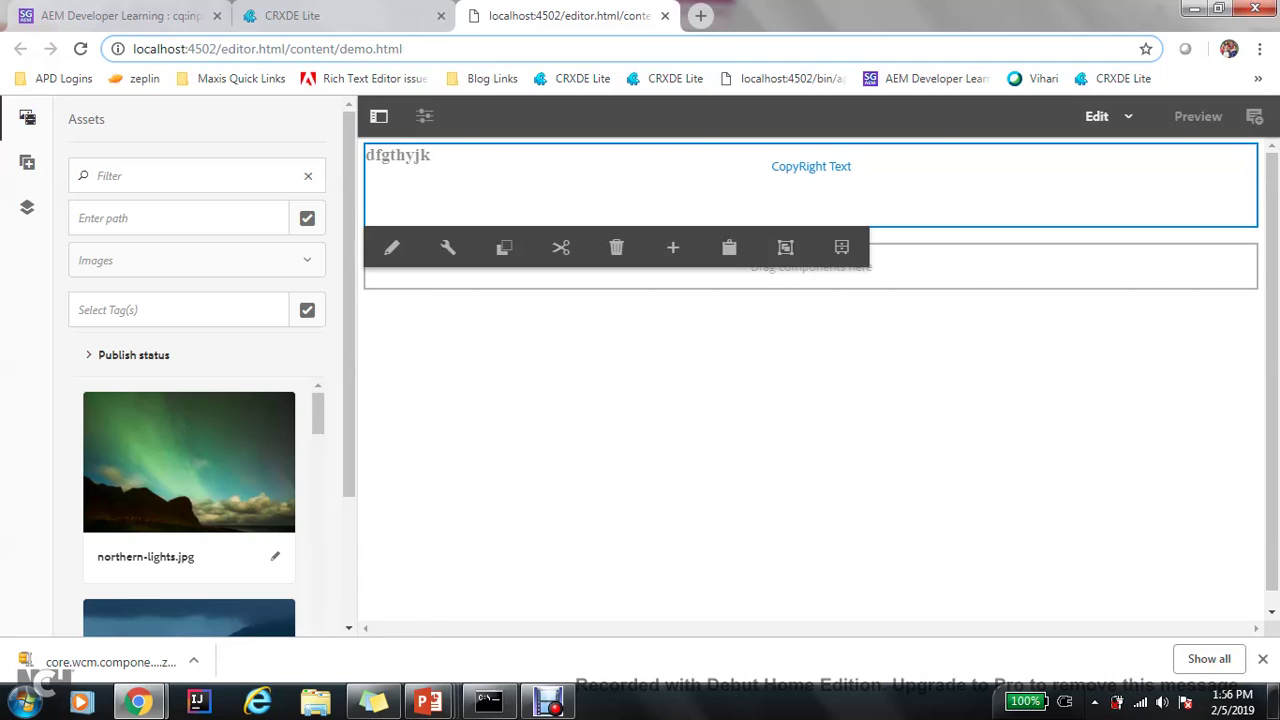
pyautogui.click(392, 248)
pyautogui.hotkey('ctrl', 'a')
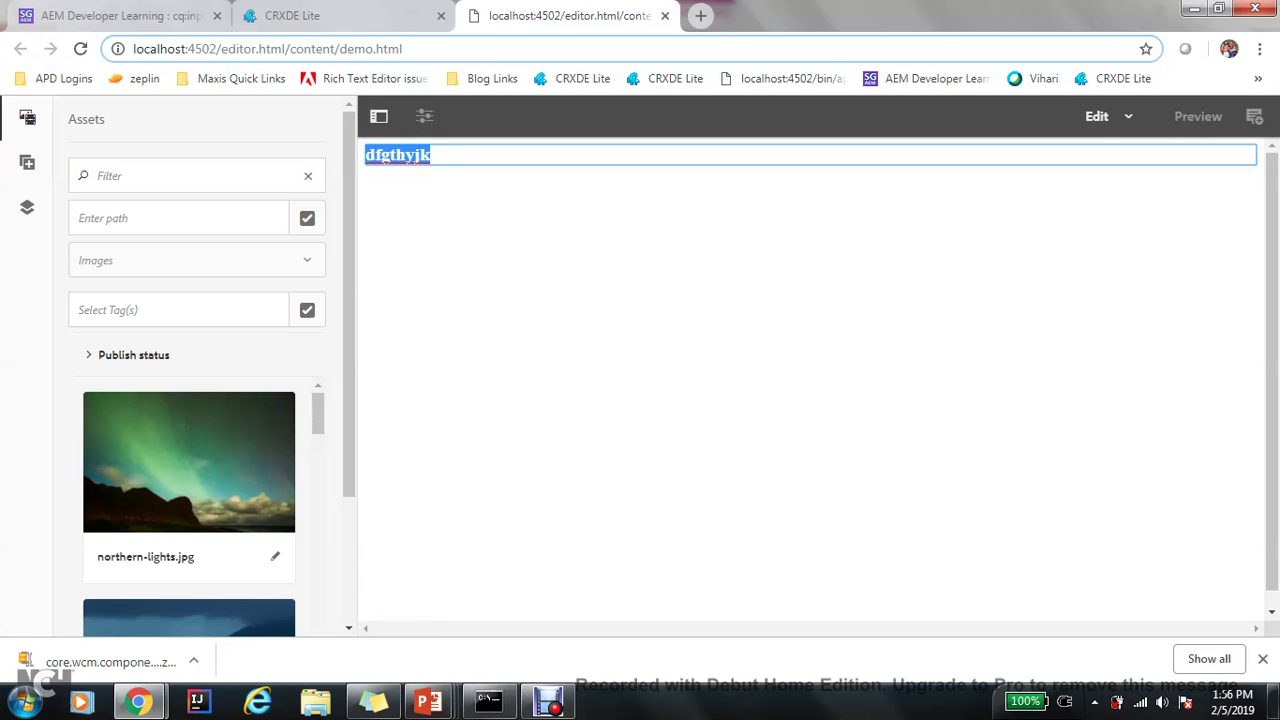
pyautogui.write('My Name')
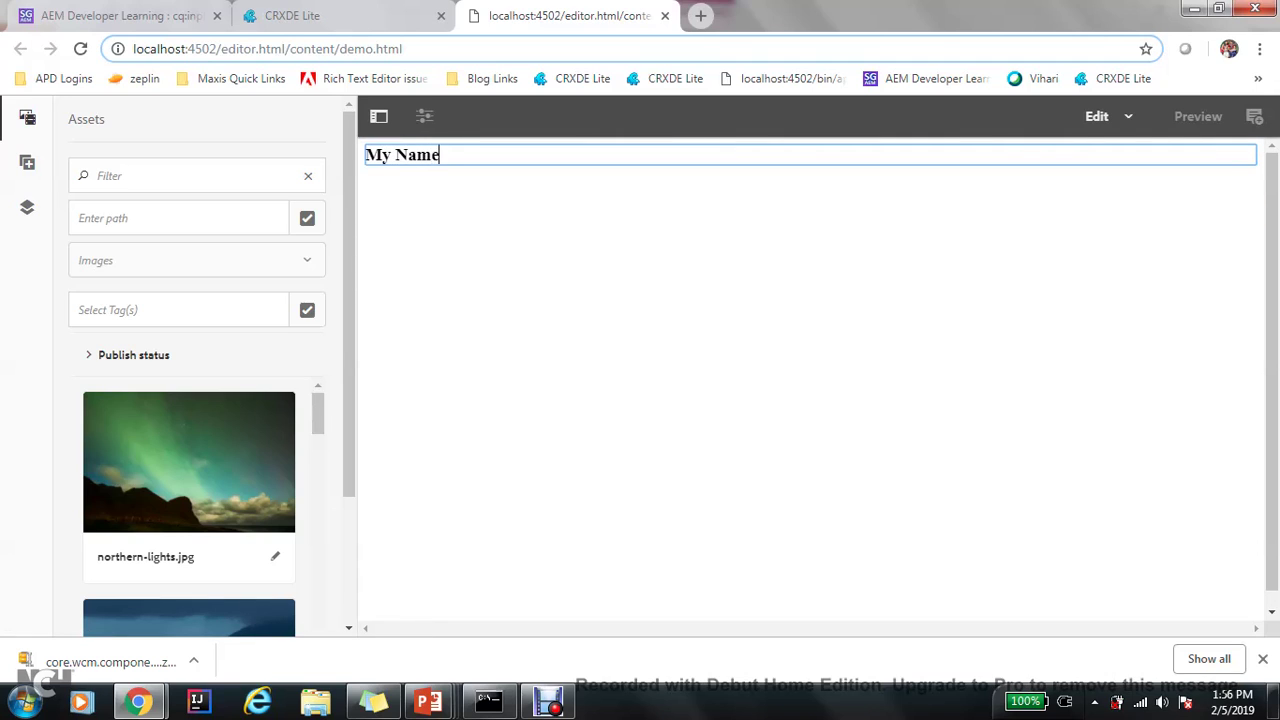
pyautogui.write(' is Shivani.')
pyautogui.press('Return')
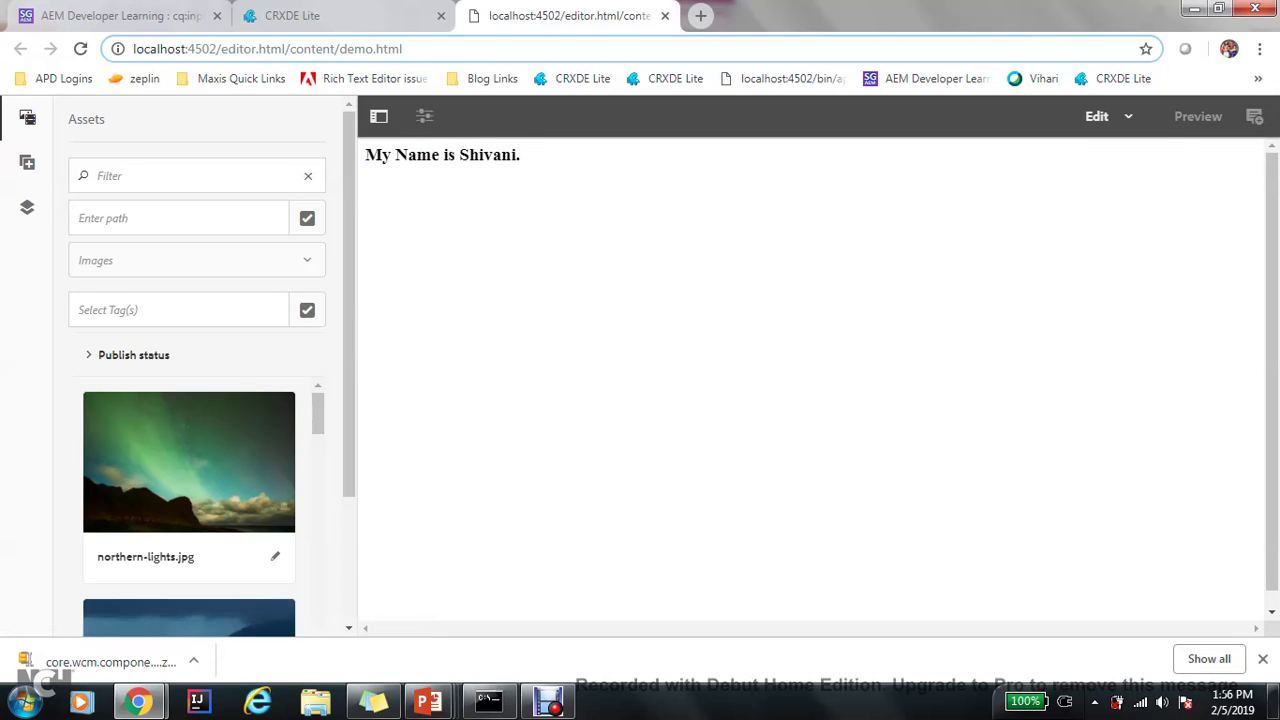
# Open the CopyRight component's Configure dialog and expand the Type dropdown showing H1, H2, H3.
pyautogui.click(448, 247)
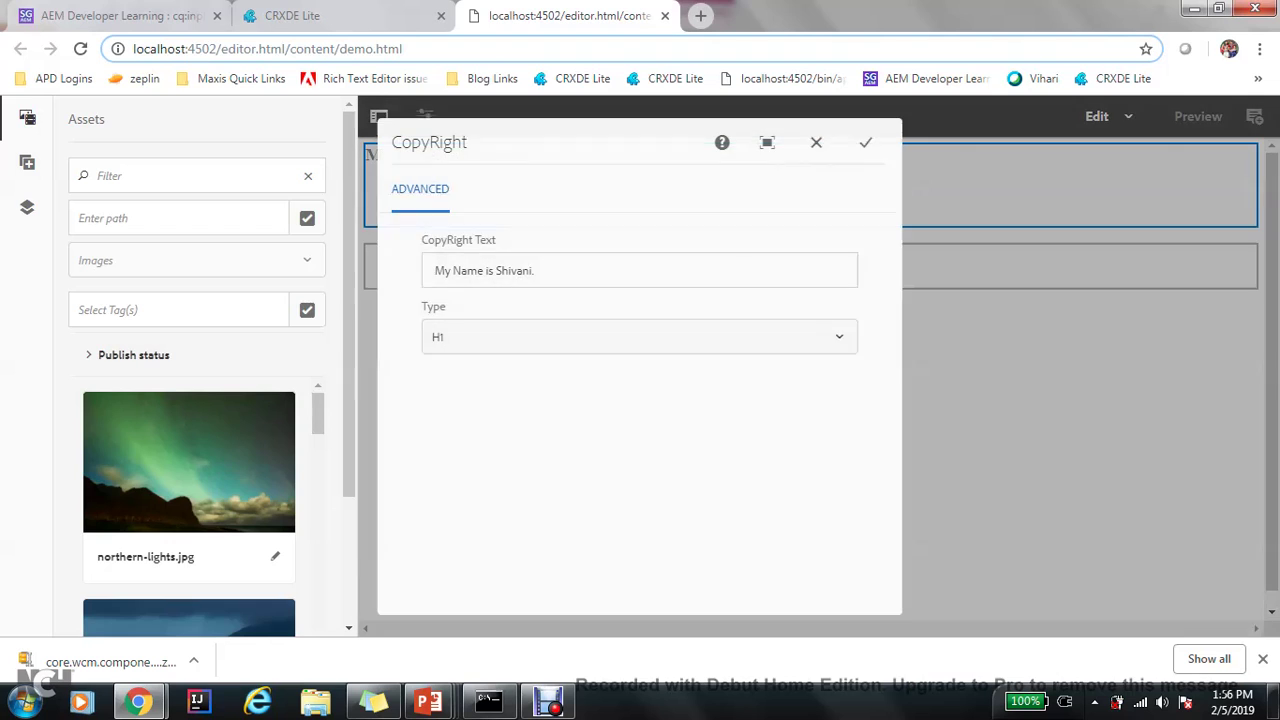
pyautogui.click(816, 142)
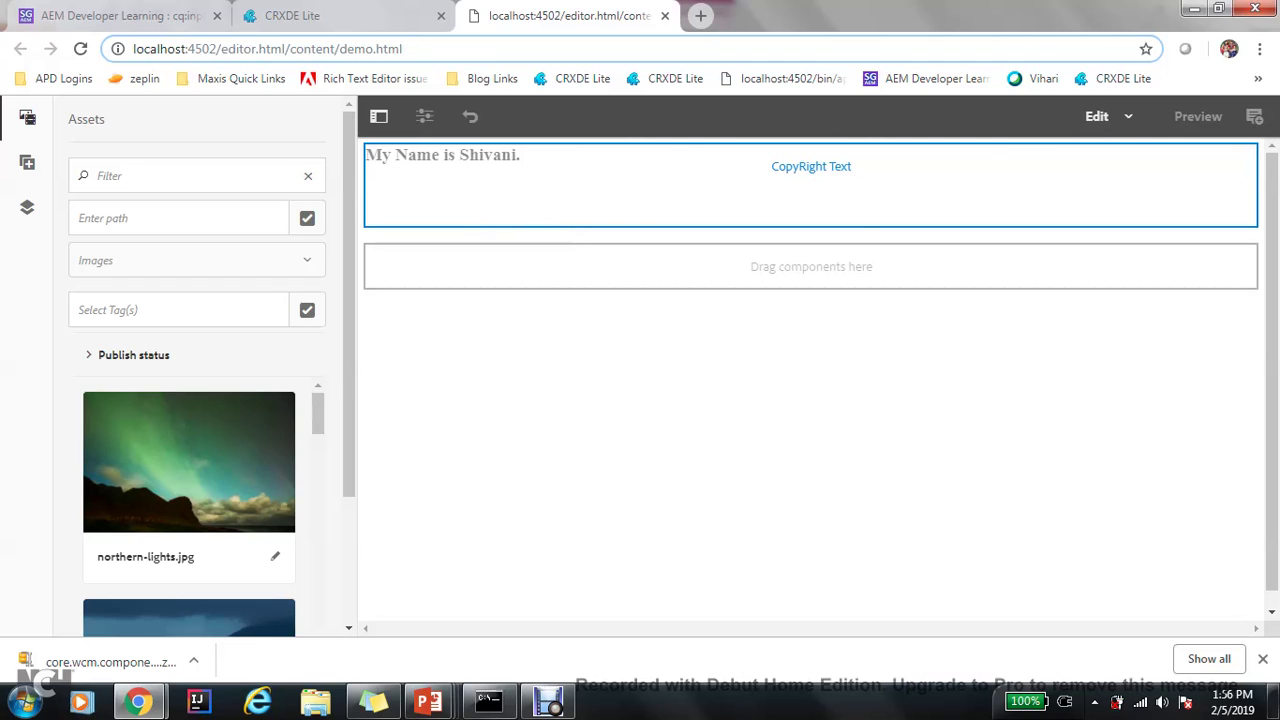
pyautogui.click(478, 215)
pyautogui.click(447, 247)
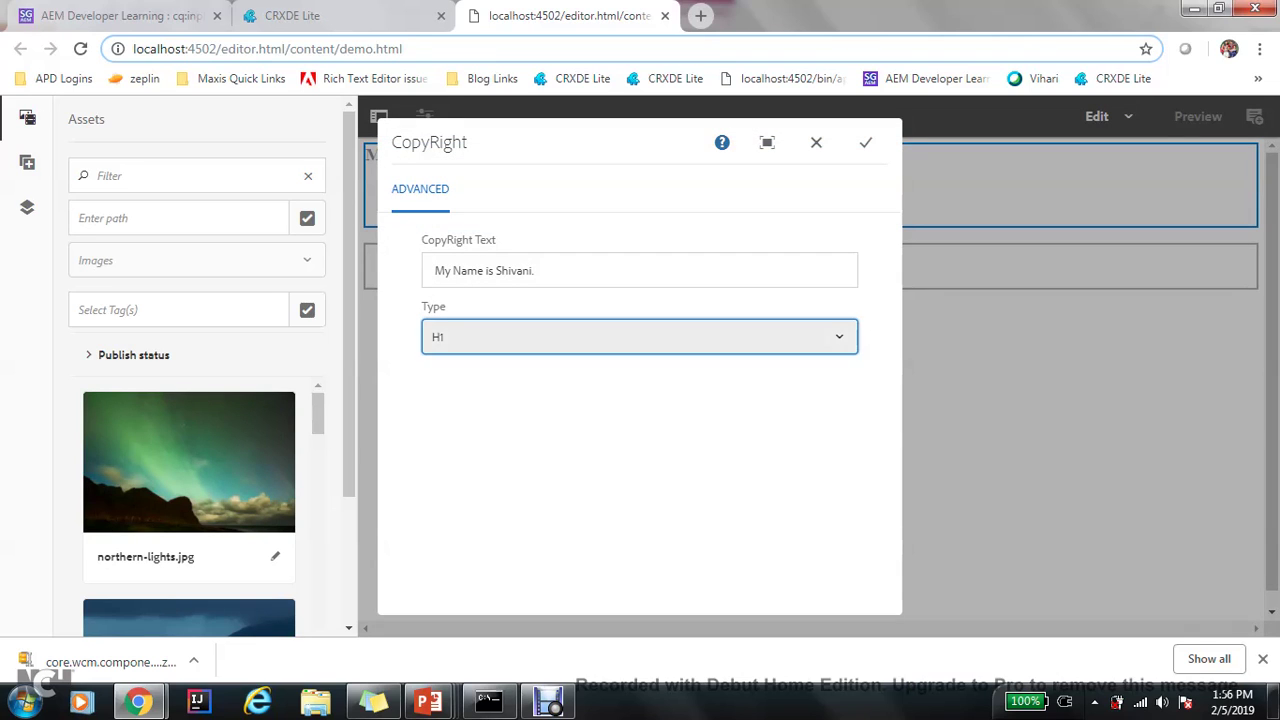
pyautogui.click(640, 337)
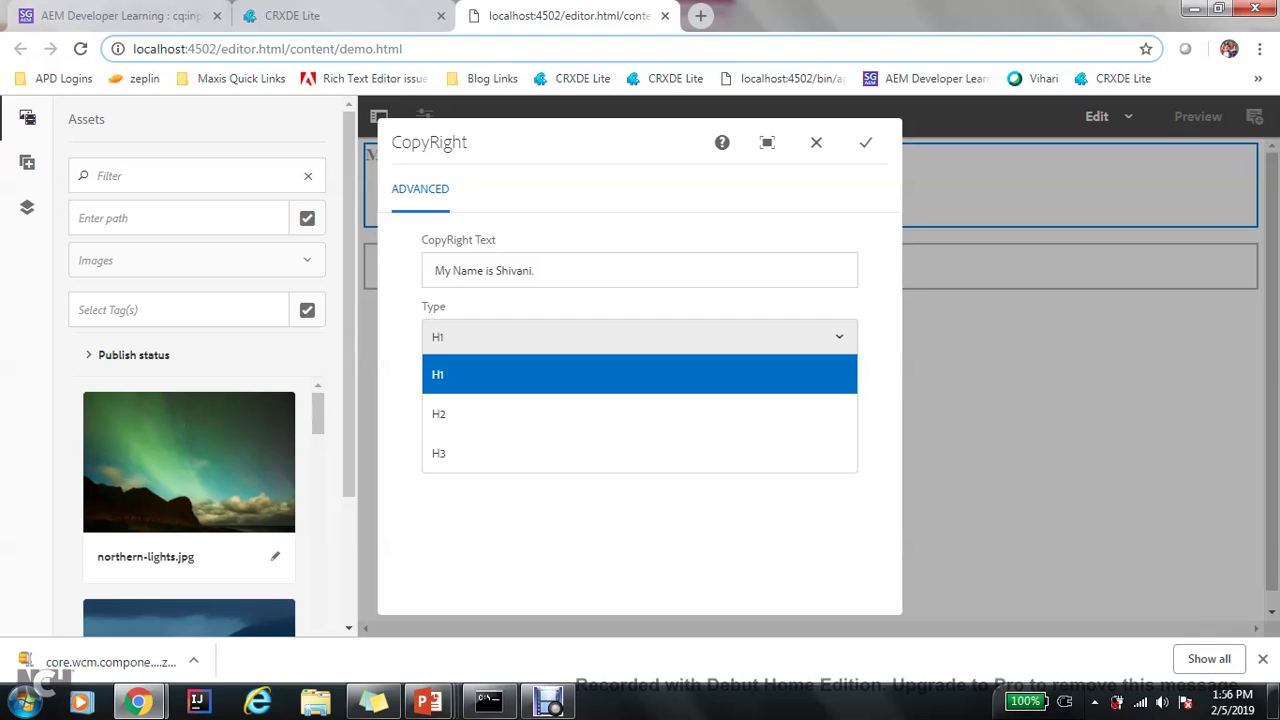
# In CRXDE Lite, confirm titleTag holds h1, h2, h3 and select copyright.html's heading line.
pyautogui.hotkey('ctrl', 'shift', 'Tab')
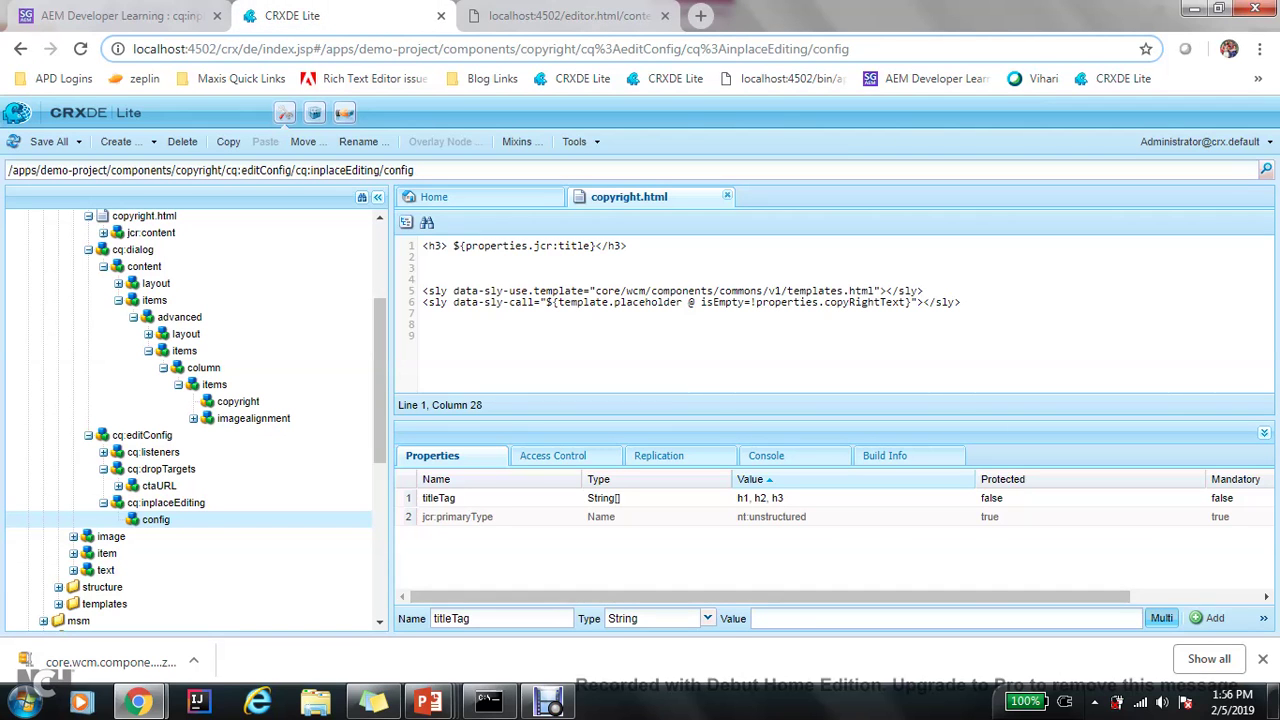
pyautogui.doubleClick(760, 497)
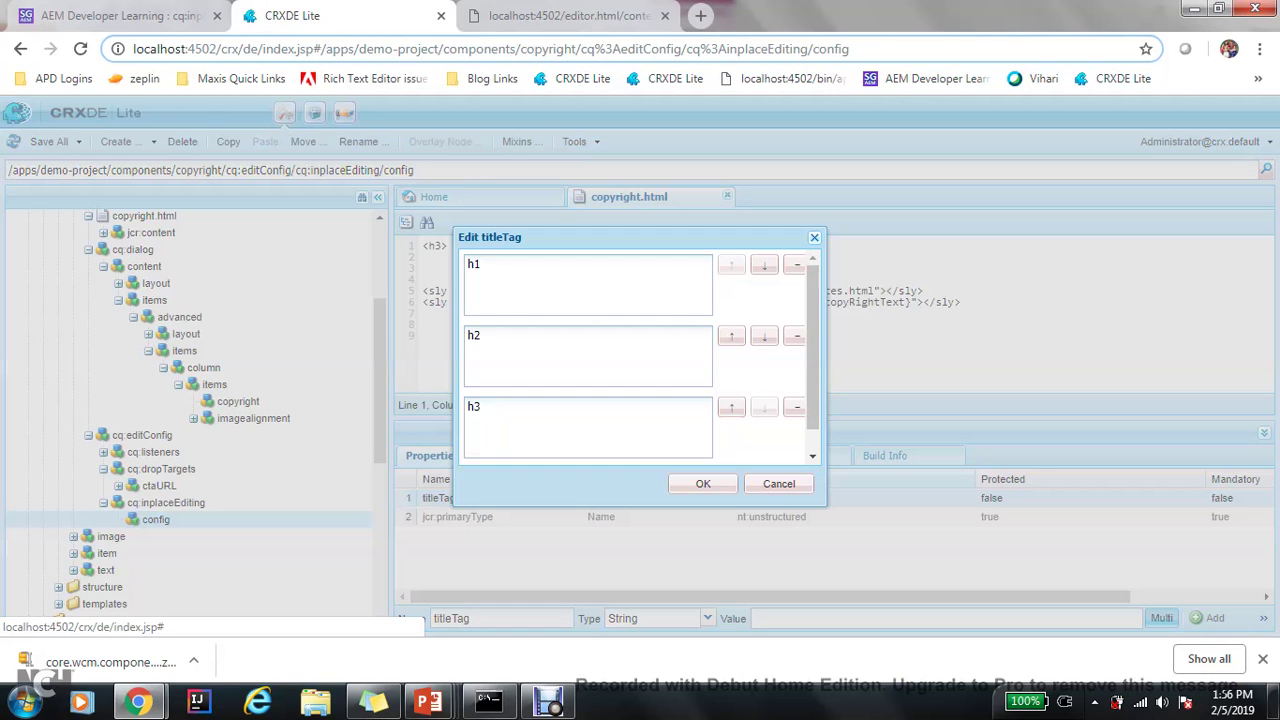
pyautogui.press('Escape')
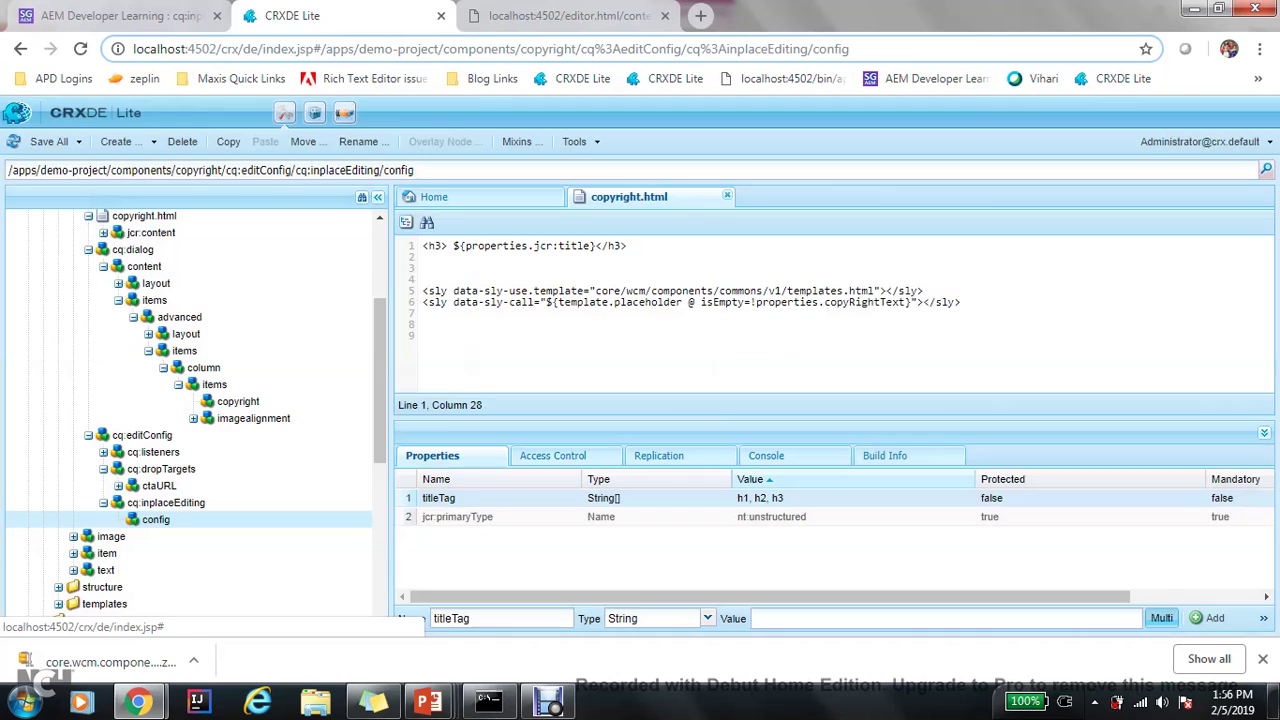
pyautogui.hotkey('shift', 'Home')
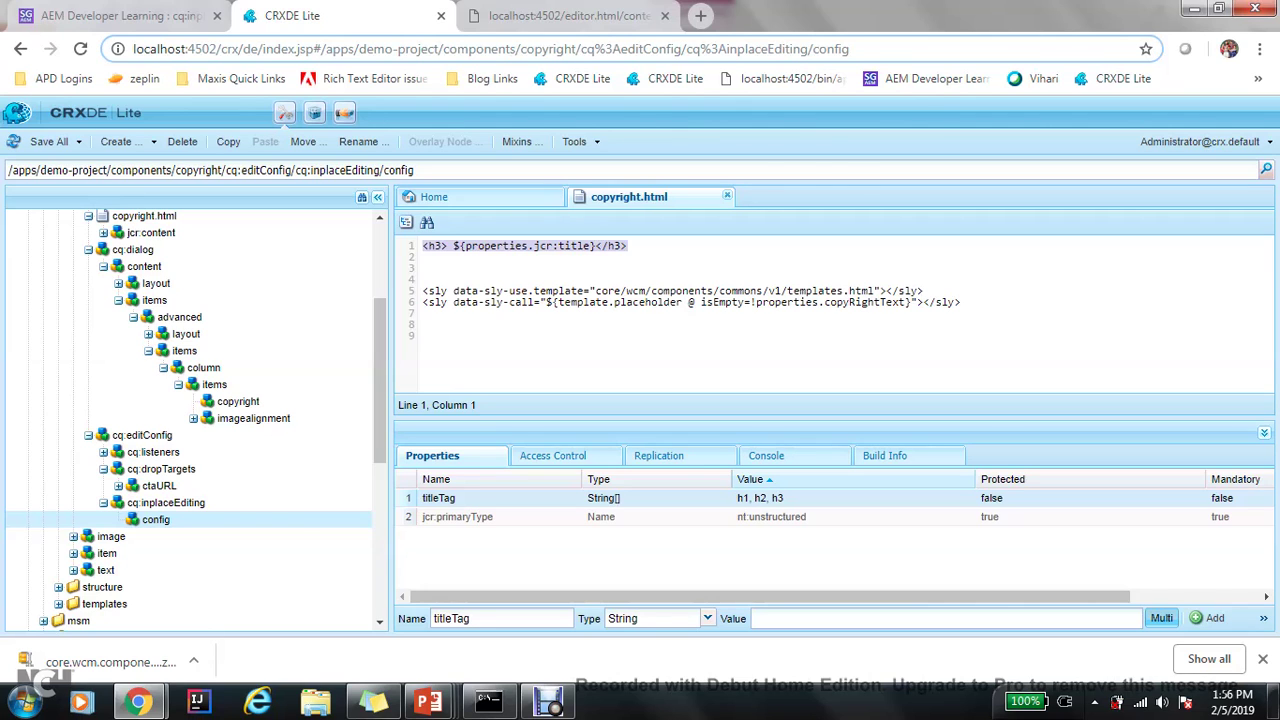
# Return to the page editor's CopyRight dialog with Type offering H1, H2 and H3.
pyautogui.hotkey('ctrl', 'Tab')
pyautogui.moveTo(548, 702)
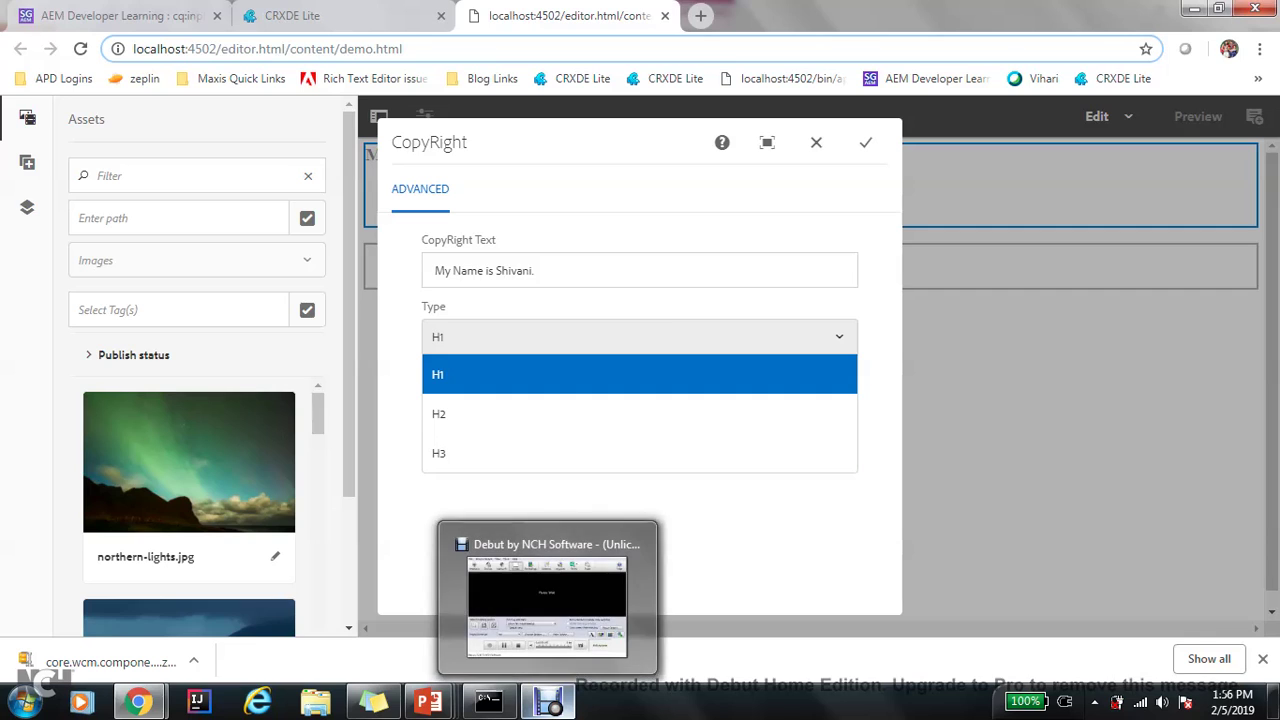
pyautogui.click(547, 605)
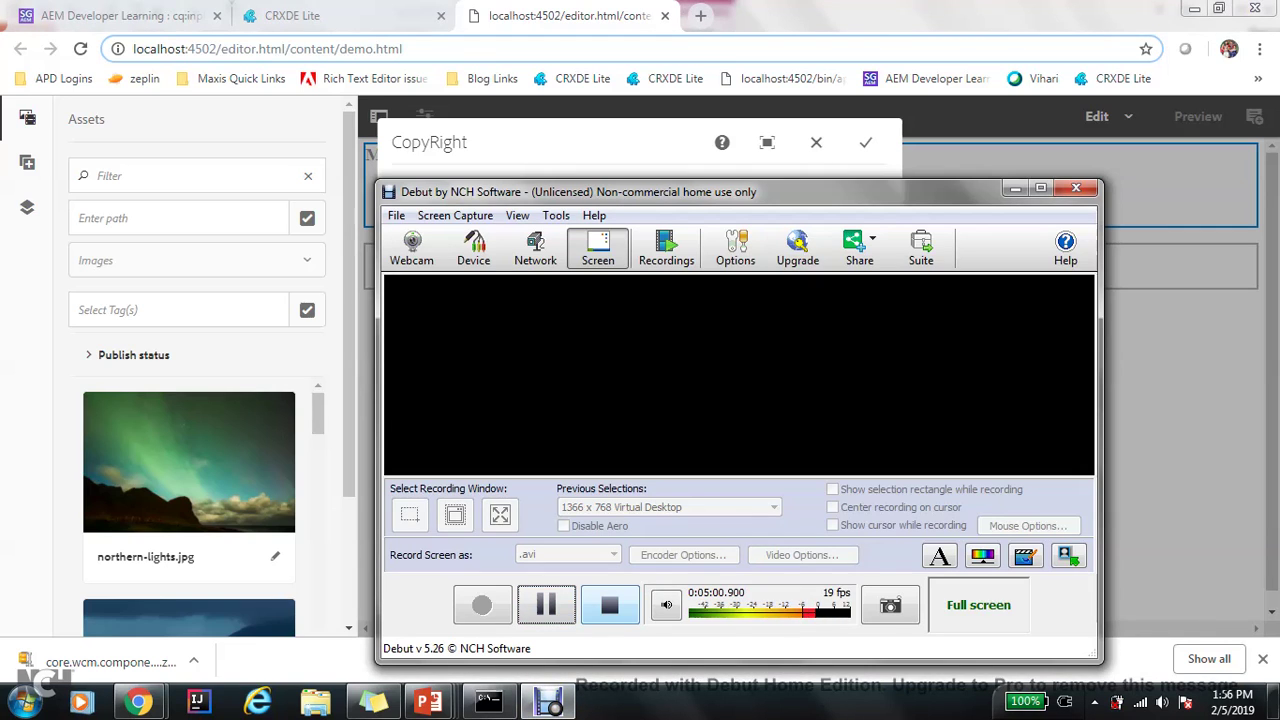